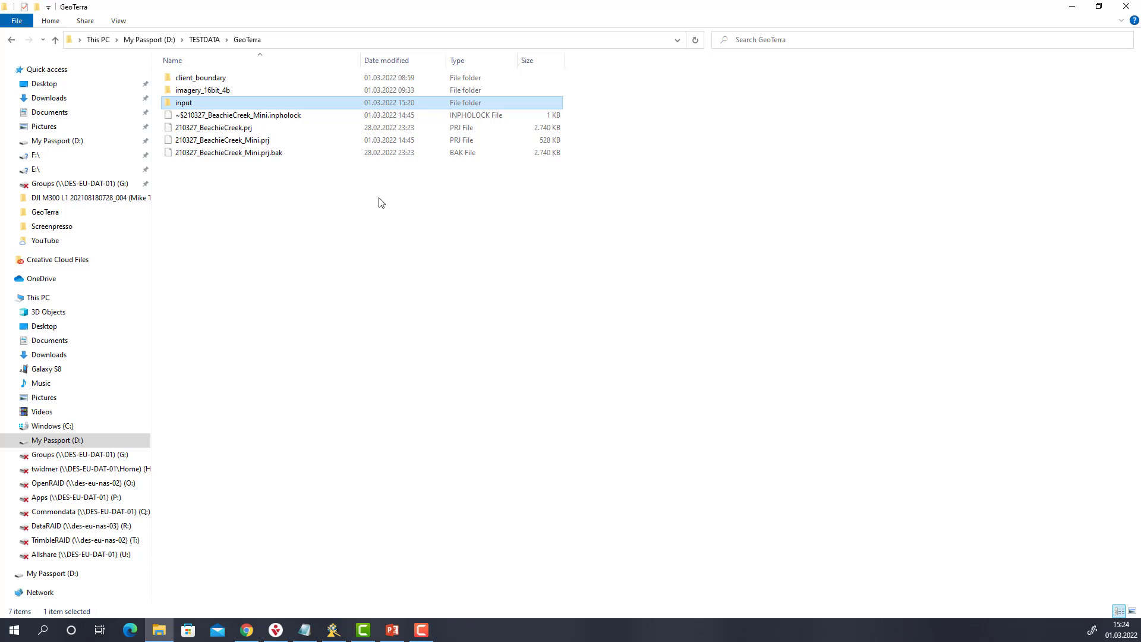
Copy MATCH.status from the input folder into the GeoTerra project folder.
{"action": "double_click", "coordinate": [203, 104]}
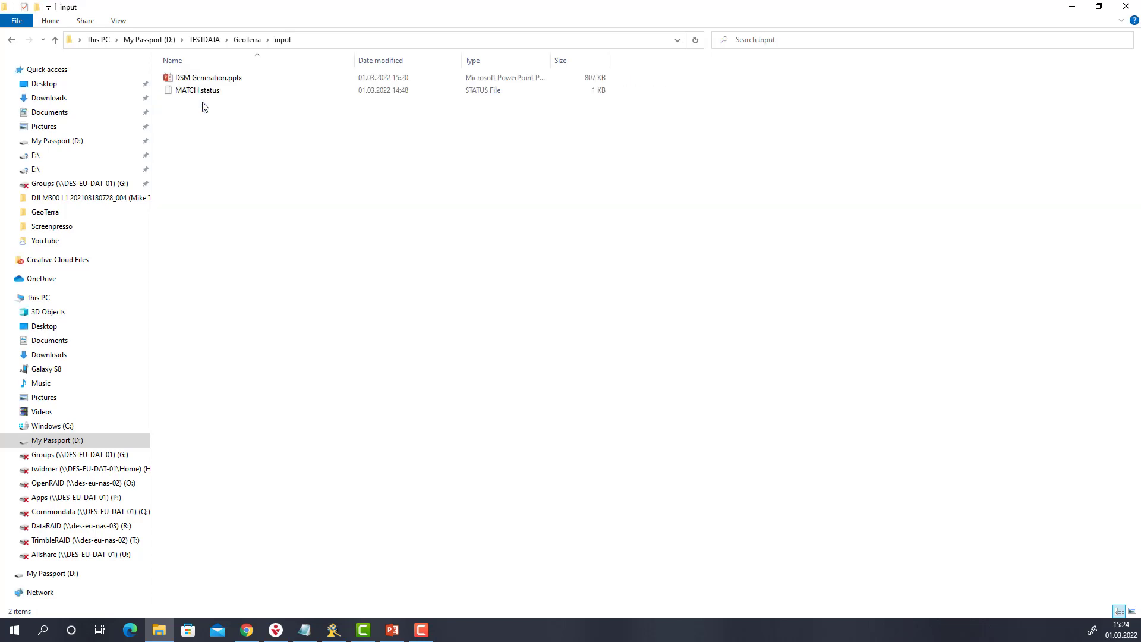
{"action": "left_click", "coordinate": [207, 95]}
{"action": "right_click", "coordinate": [206, 95]}
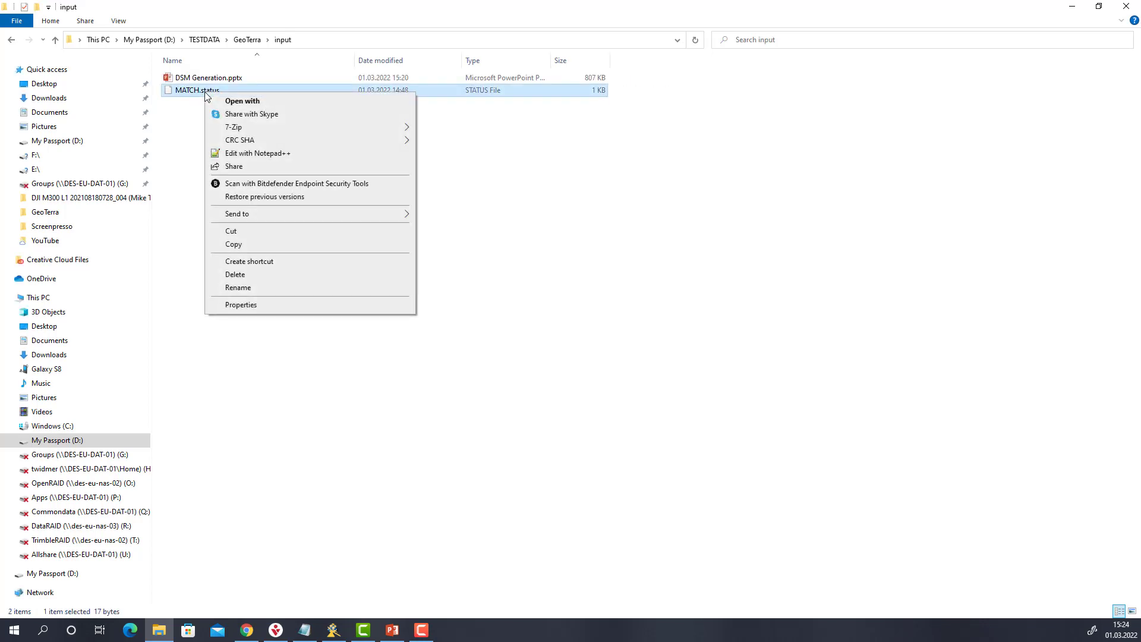
{"action": "left_click", "coordinate": [236, 245]}
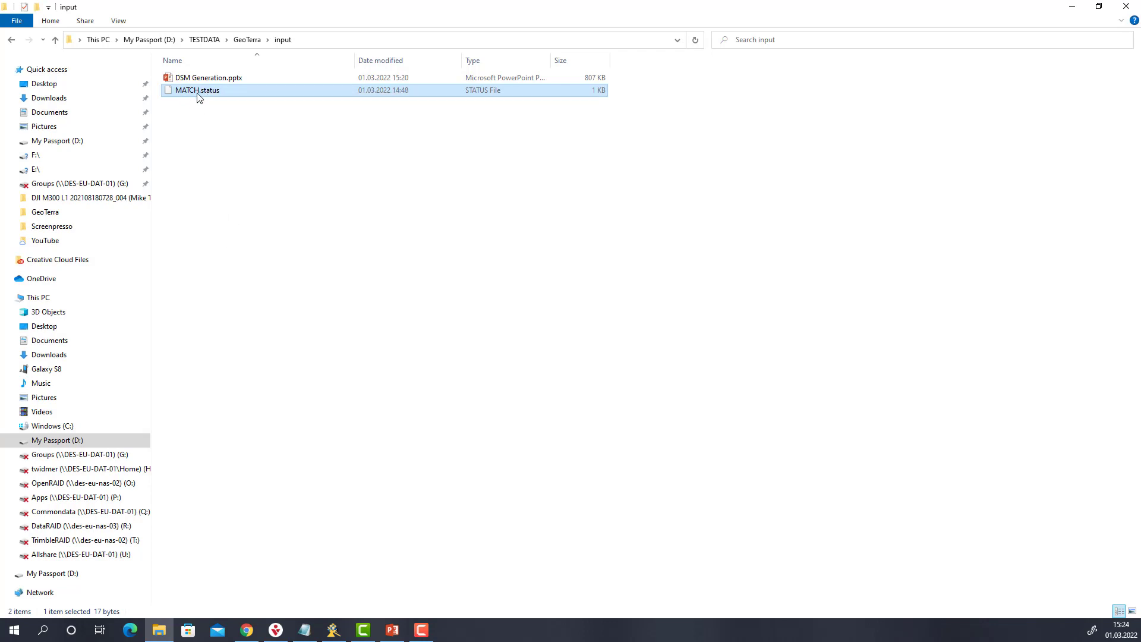
{"action": "left_click", "coordinate": [245, 39]}
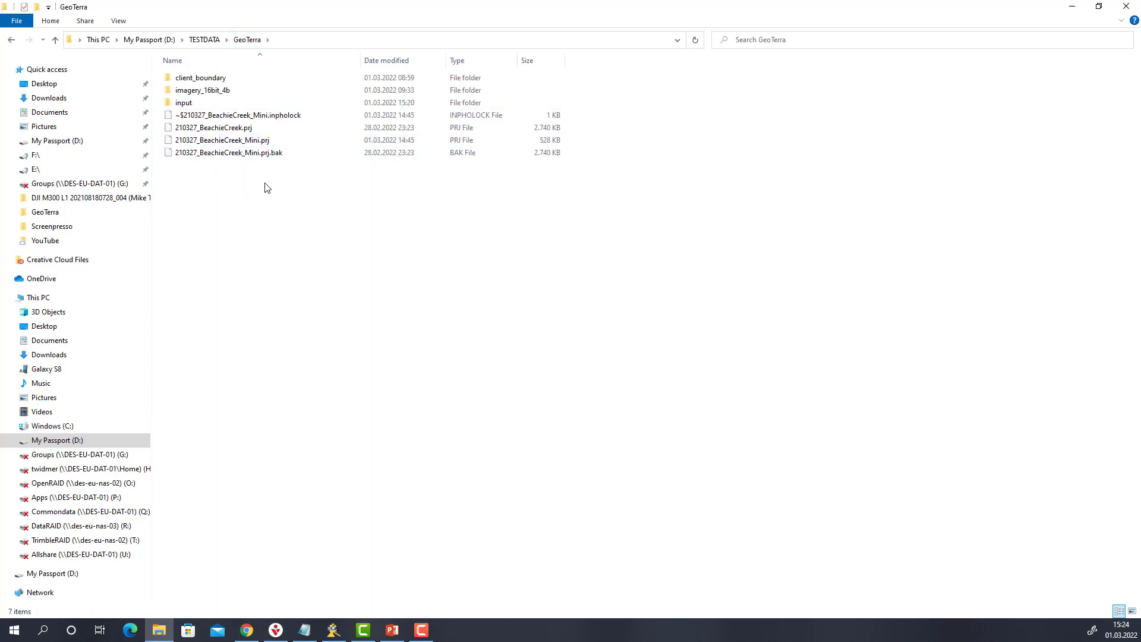
{"action": "right_click", "coordinate": [250, 184]}
{"action": "left_click", "coordinate": [278, 266]}
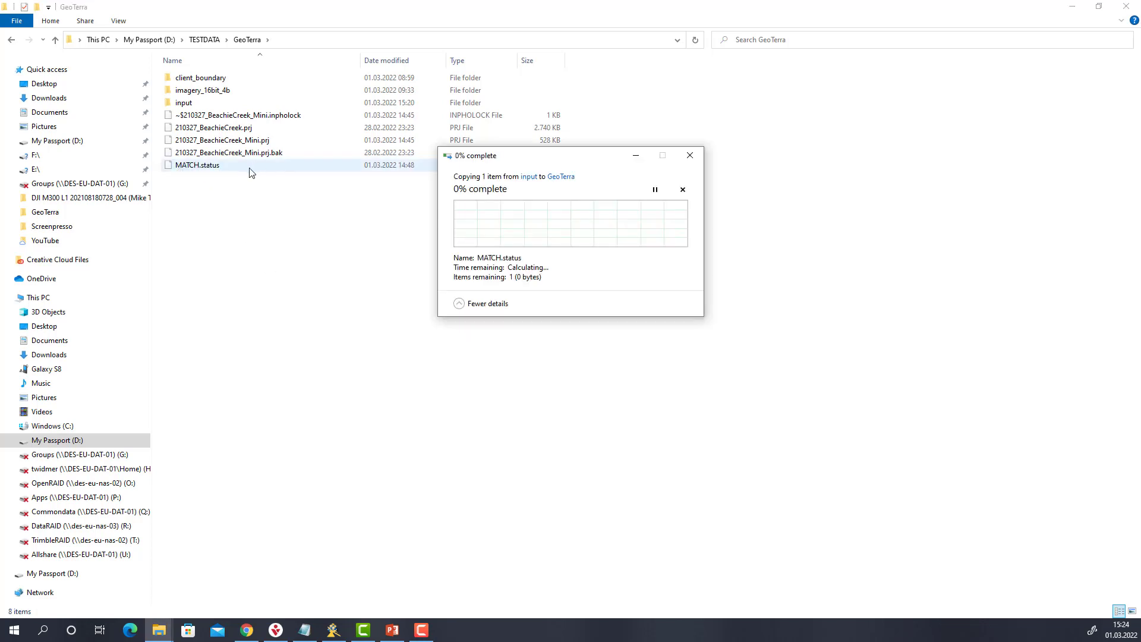
View the contents of the copied MATCH.status file in Notepad++ and close the editor.
{"action": "left_click", "coordinate": [203, 172]}
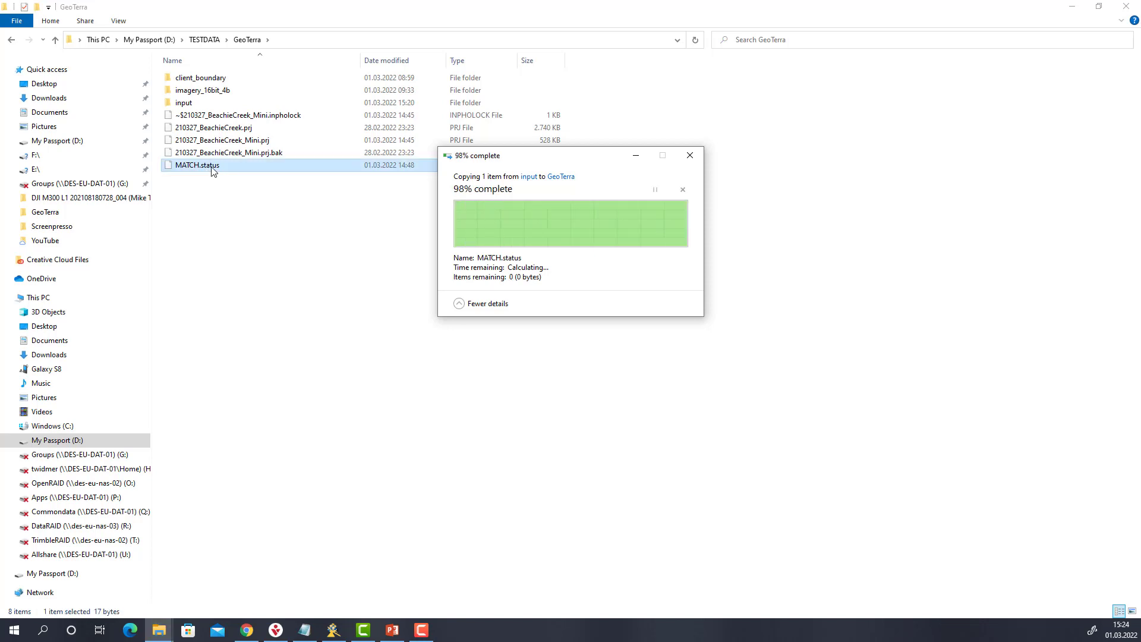
{"action": "right_click", "coordinate": [202, 170]}
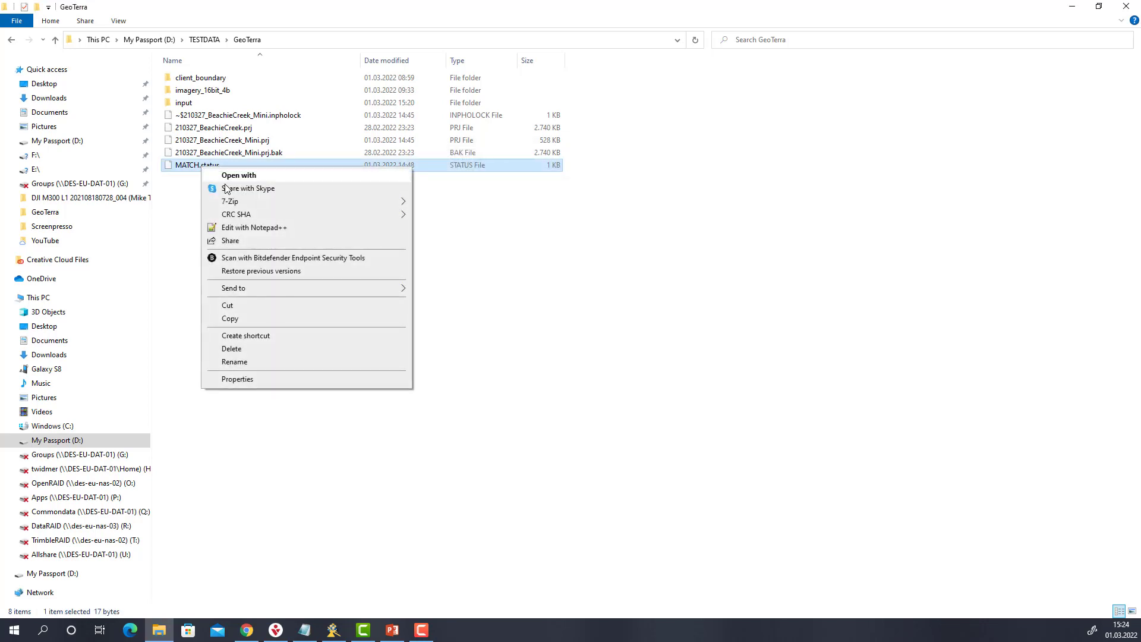
{"action": "left_click", "coordinate": [229, 227]}
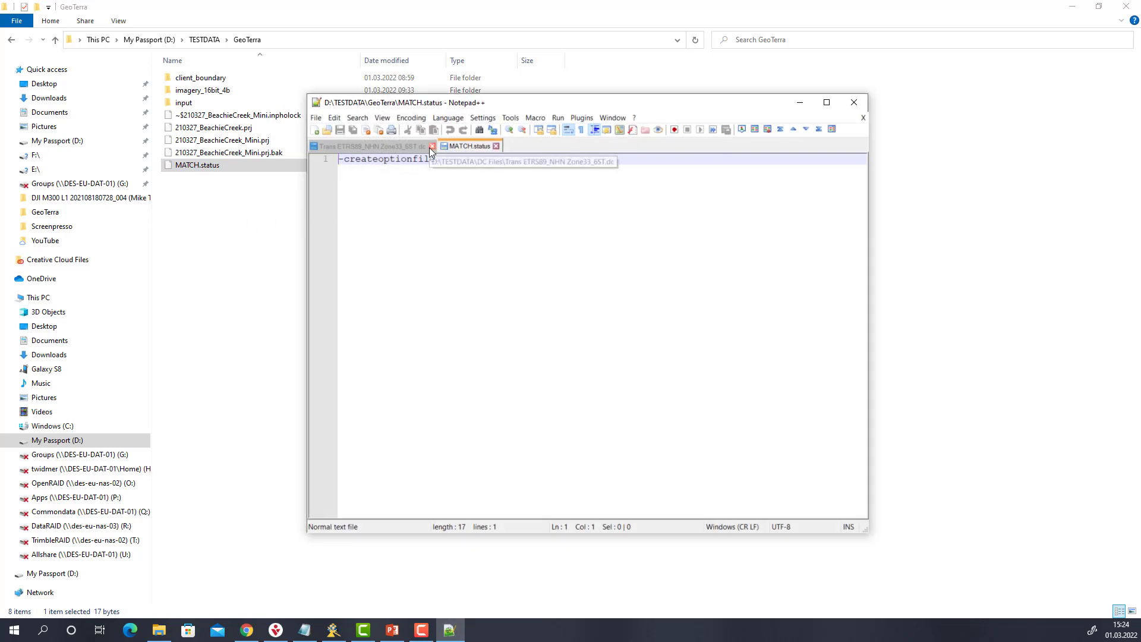
{"action": "left_click", "coordinate": [853, 105]}
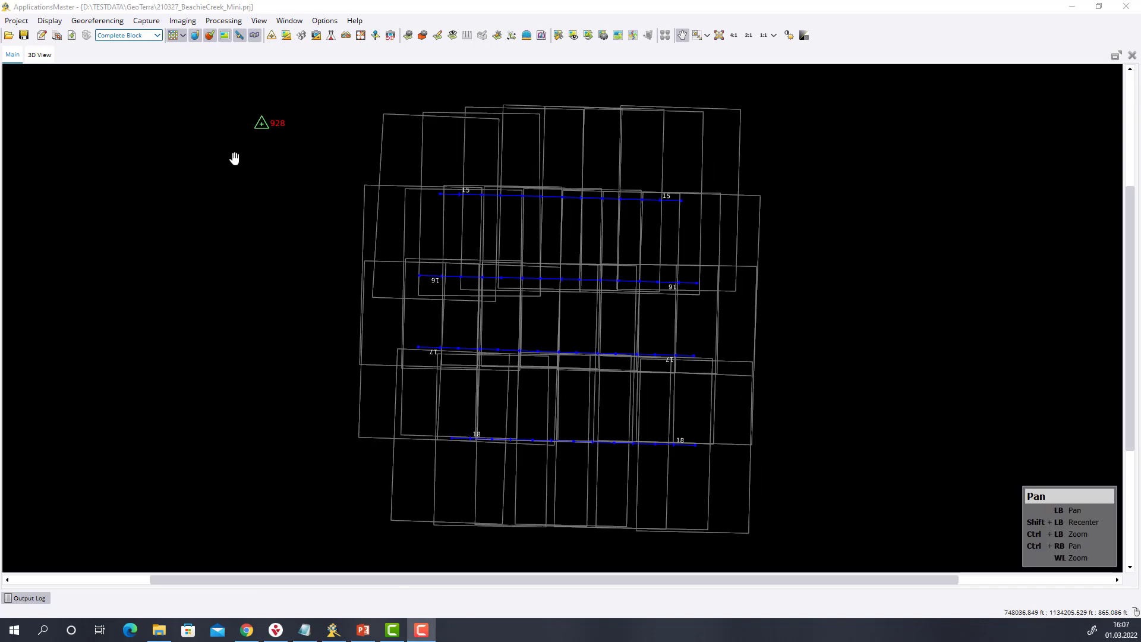
Open MATCH-T DSM for the BeachieCreek_Mini project and select the DSM_Default area.
{"action": "left_click", "coordinate": [146, 23]}
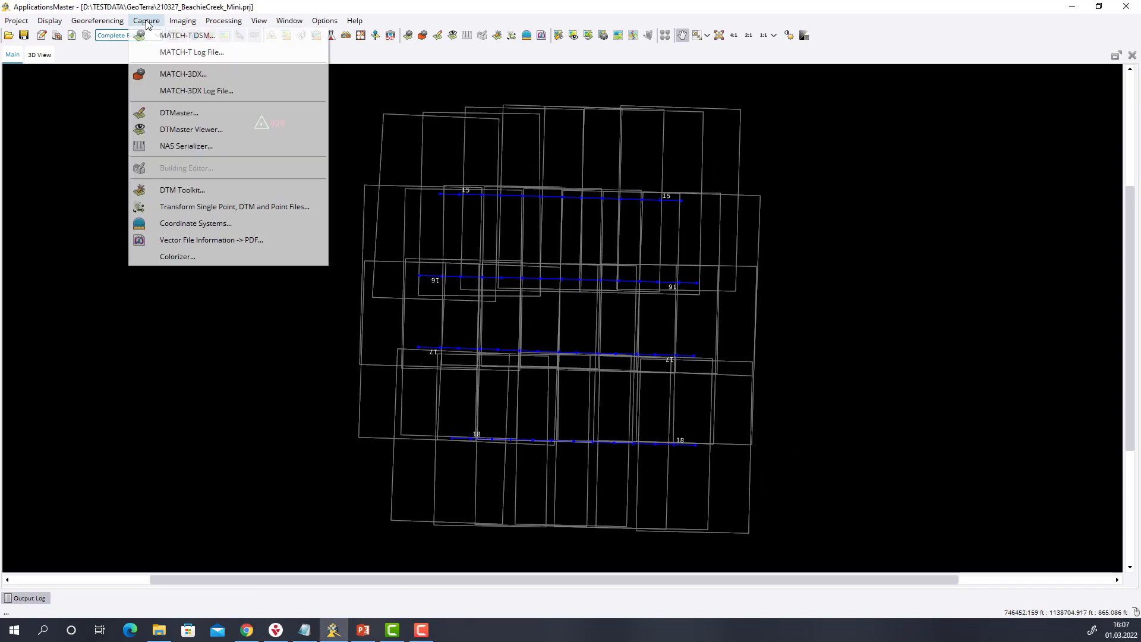
{"action": "left_click", "coordinate": [172, 35]}
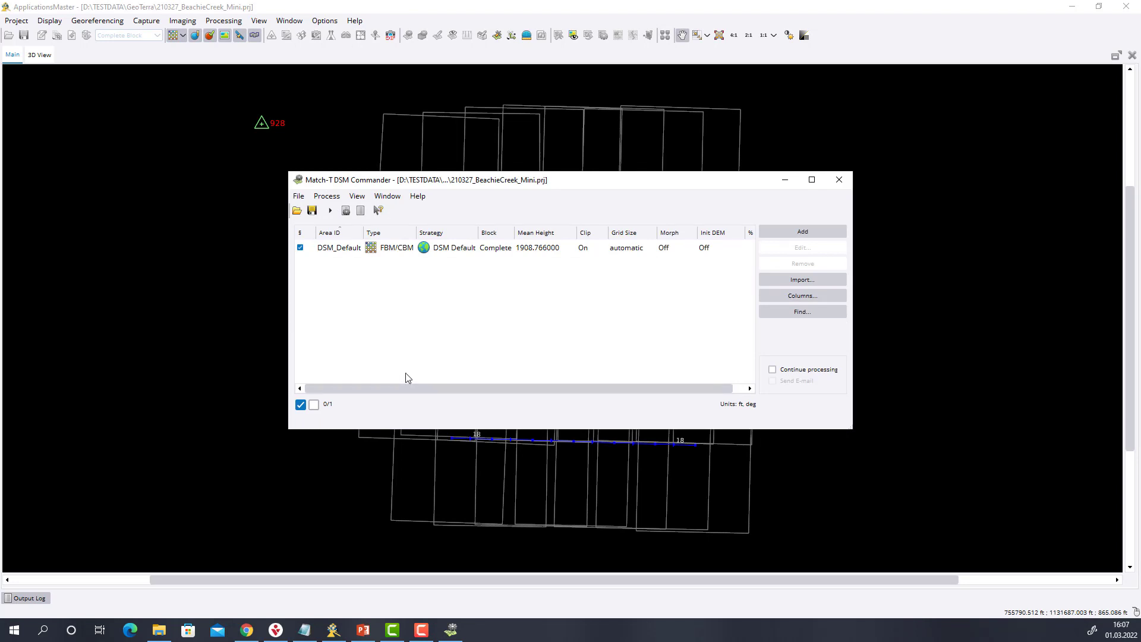
{"action": "left_click", "coordinate": [452, 248]}
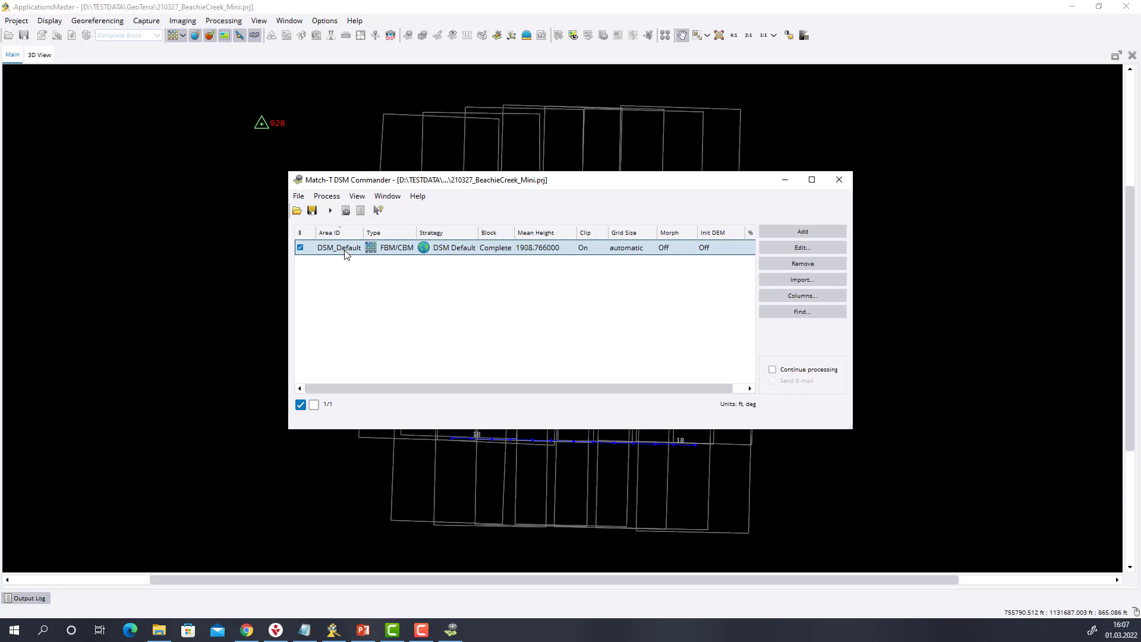
{"action": "key", "text": "alt+Tab"}
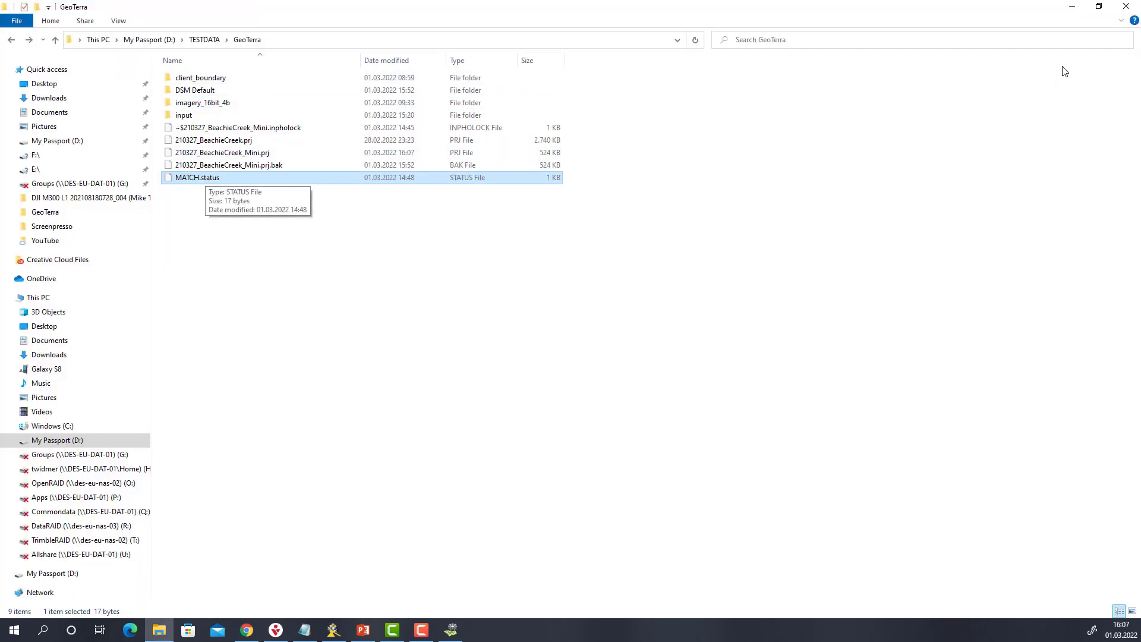
{"action": "left_click", "coordinate": [1072, 6]}
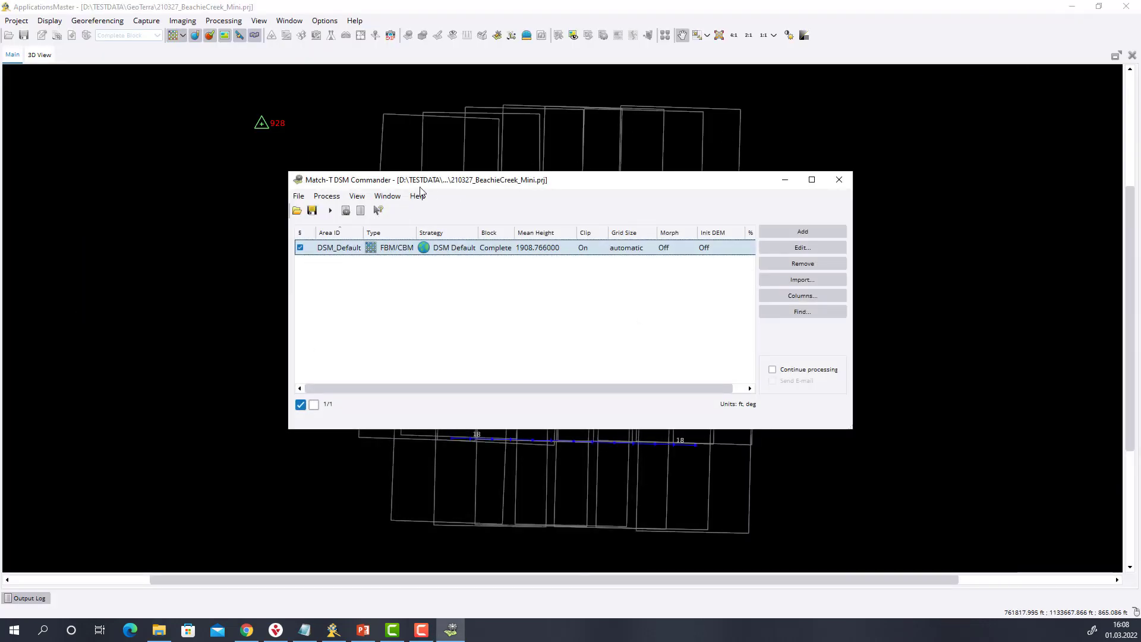
Run processing on the DSM_Default area to generate the full MATCH.status option file, and close the enlarged processing report.
{"action": "left_click", "coordinate": [331, 213]}
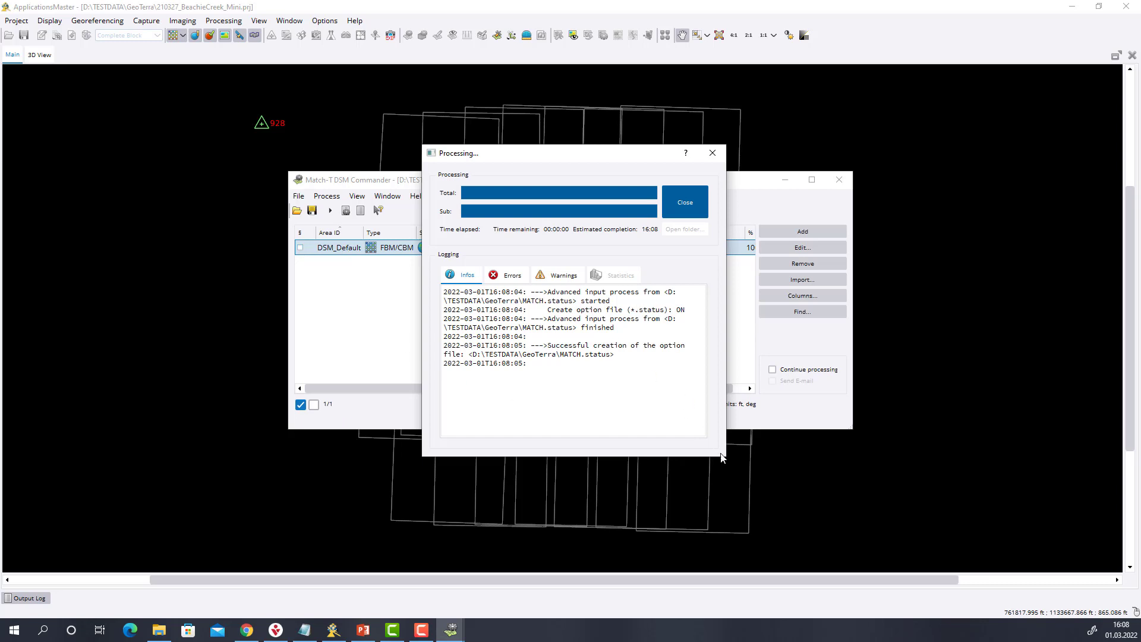
{"action": "left_click_drag", "start_coordinate": [726, 456], "coordinate": [973, 542]}
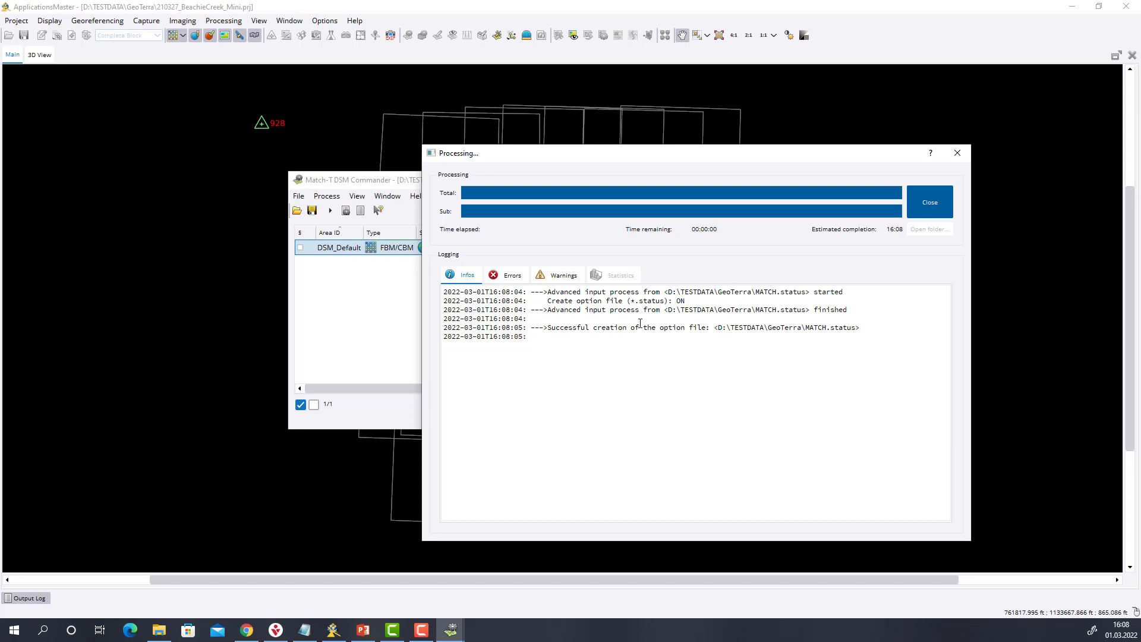
{"action": "left_click", "coordinate": [923, 205]}
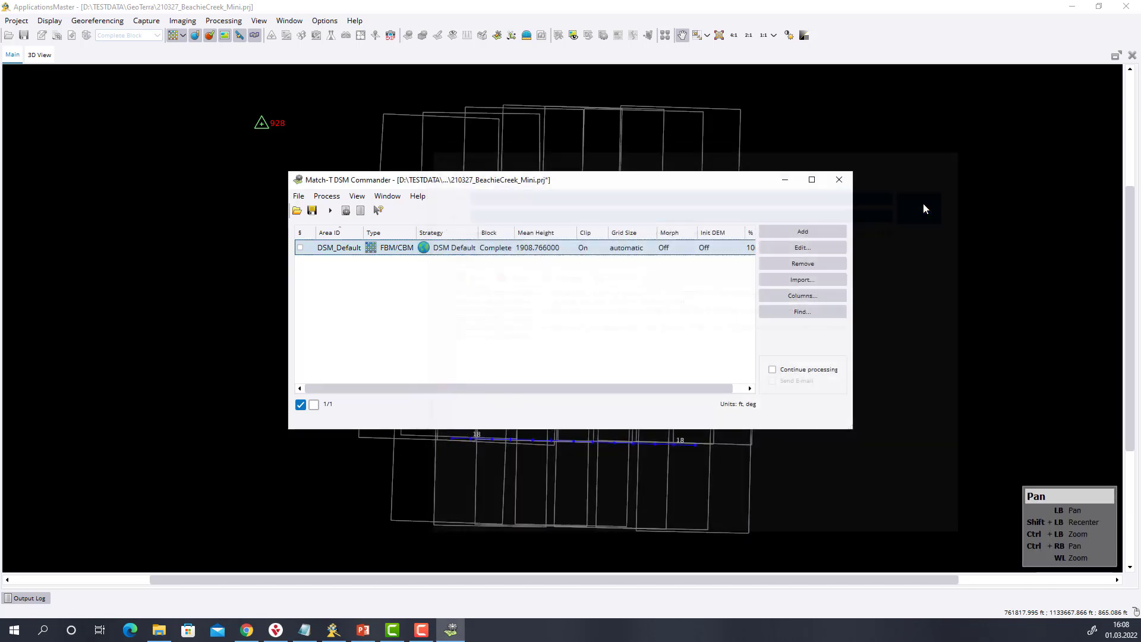
Open the MATCH.status option file from the MATCH-T DSM Commander and activate numsectors 6 by removing its first dash.
{"action": "left_click", "coordinate": [346, 211]}
{"action": "left_click_drag", "start_coordinate": [570, 217], "coordinate": [437, 101]}
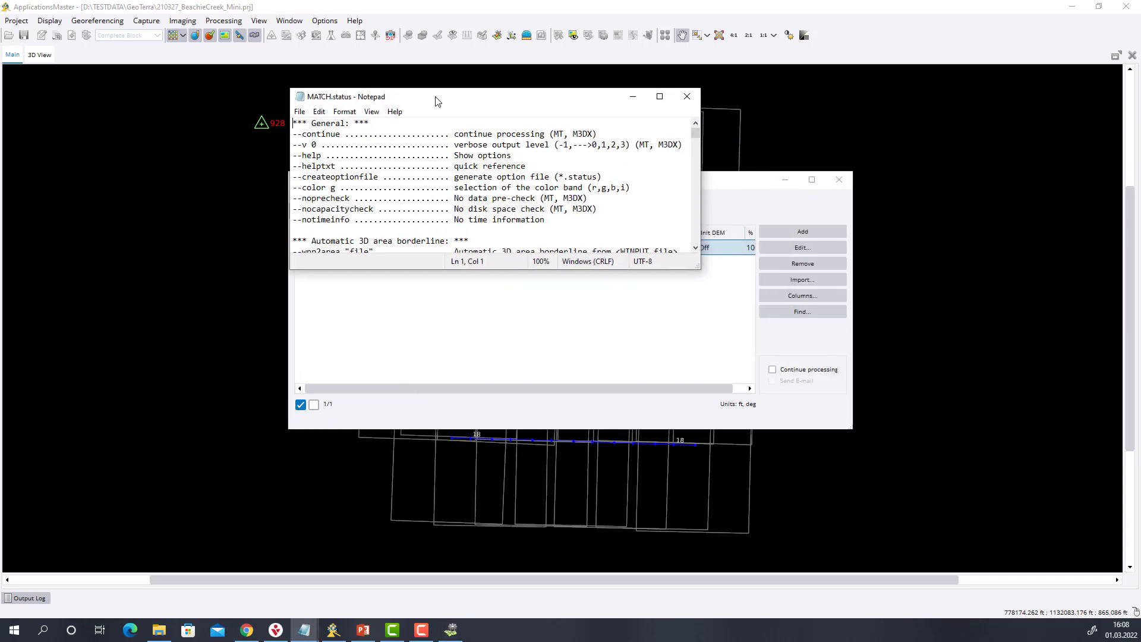
{"action": "left_click_drag", "start_coordinate": [700, 269], "coordinate": [982, 550]}
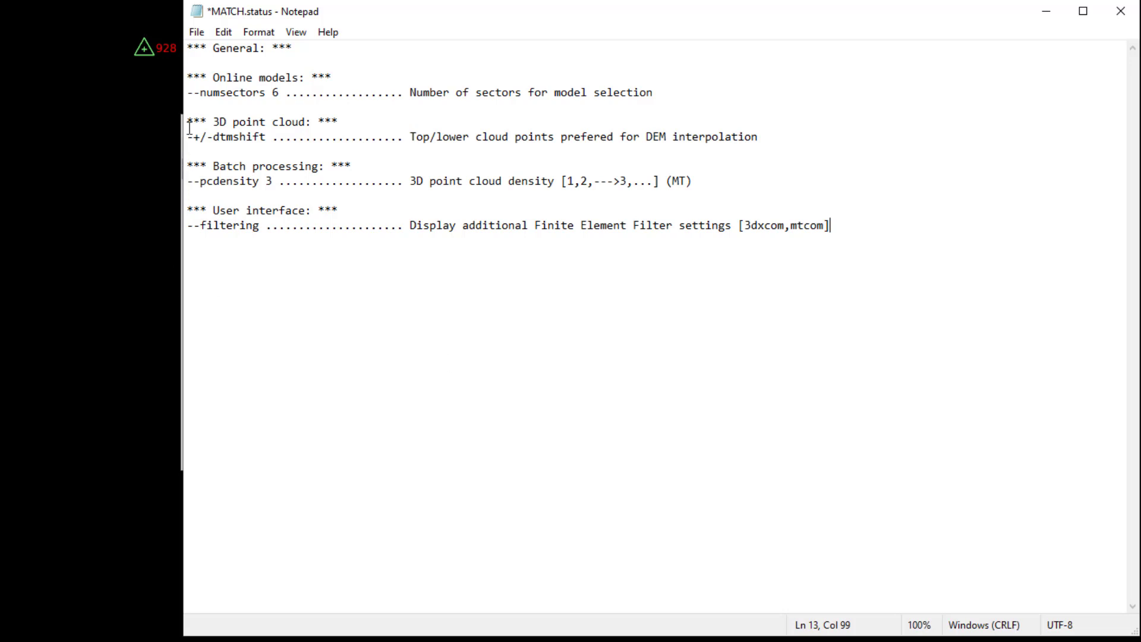
{"action": "left_click", "coordinate": [193, 93]}
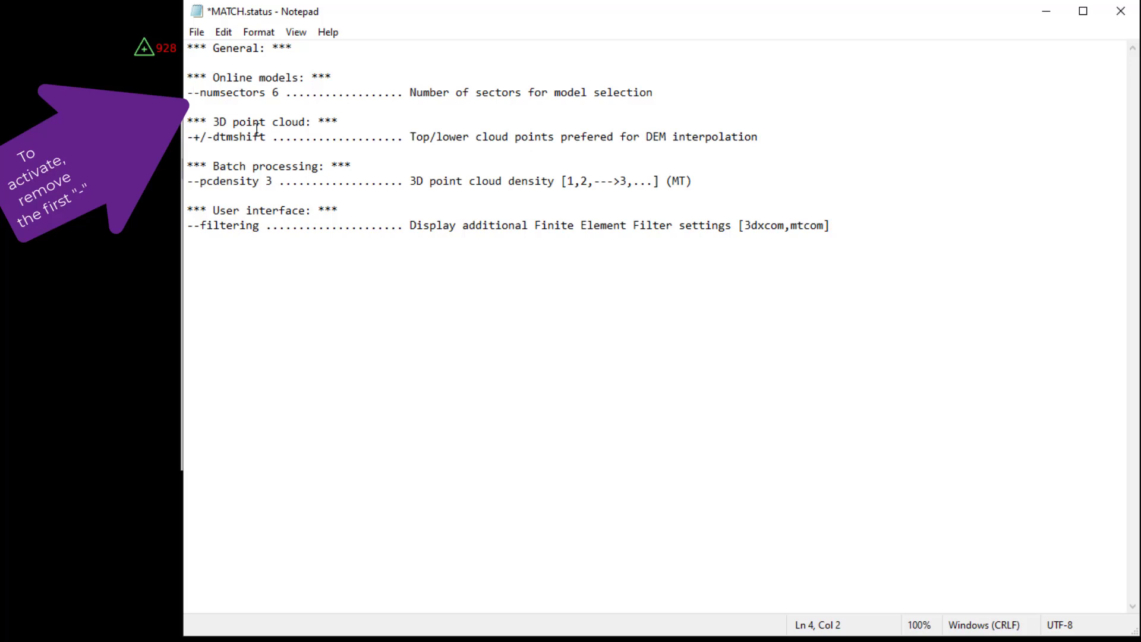
{"action": "key", "text": "BackSpace"}
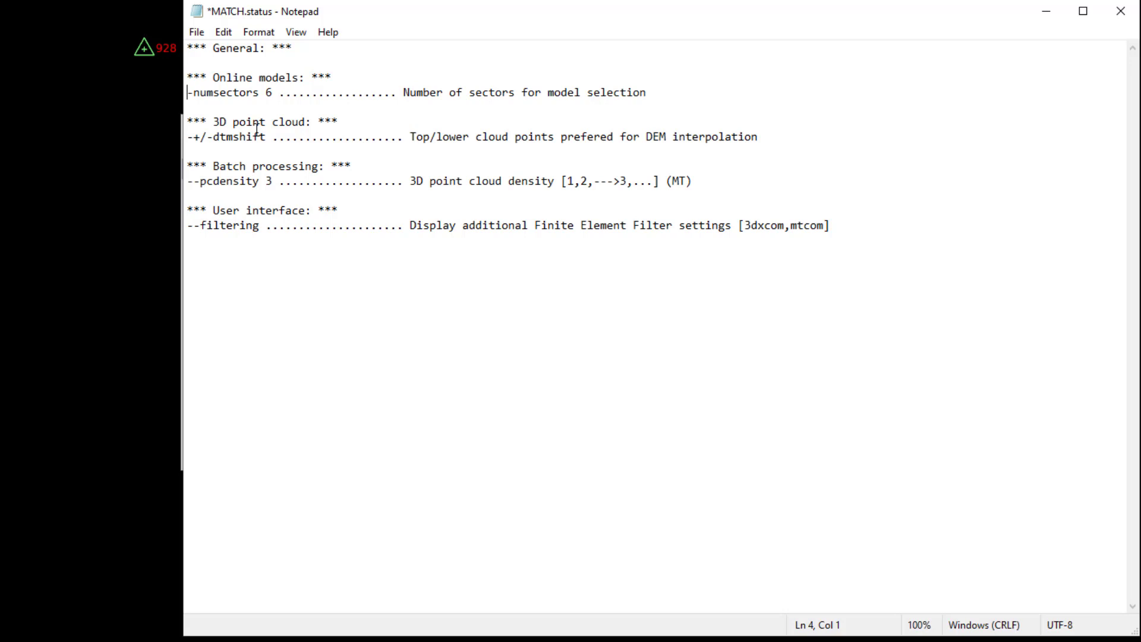
Examine the image footprints between strips 15 and 16 in the block view, and return to the MATCH.status file.
{"action": "left_click", "coordinate": [1046, 11]}
{"action": "left_click", "coordinate": [866, 125]}
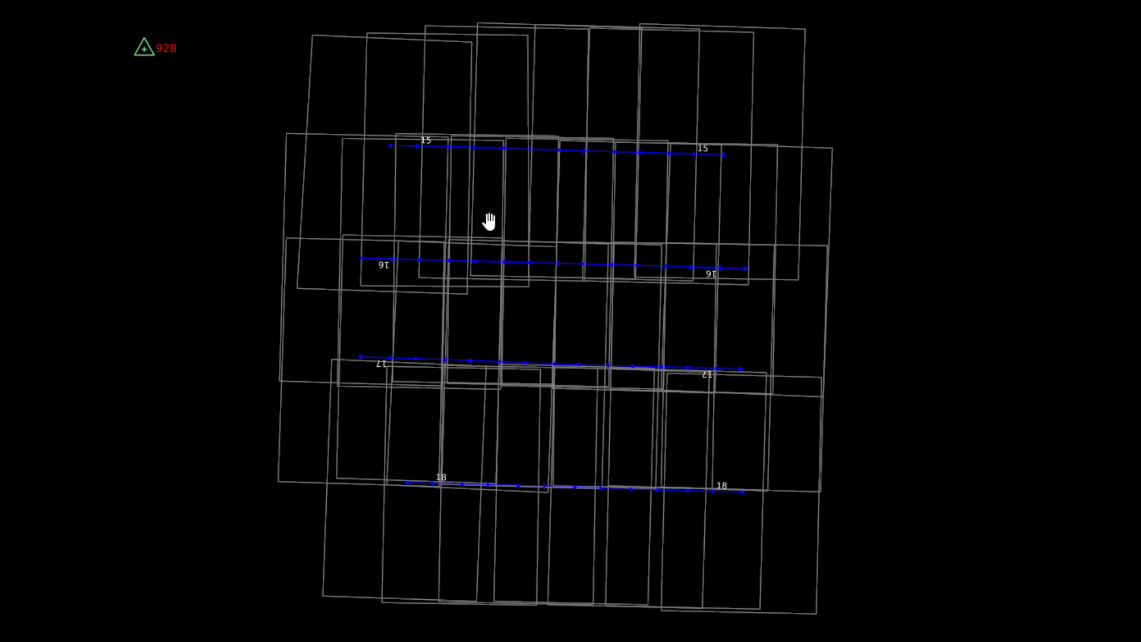
{"action": "scroll", "coordinate": [497, 283], "scroll_direction": "up", "scroll_amount": 3}
{"action": "left_click_drag", "start_coordinate": [466, 145], "coordinate": [469, 309]}
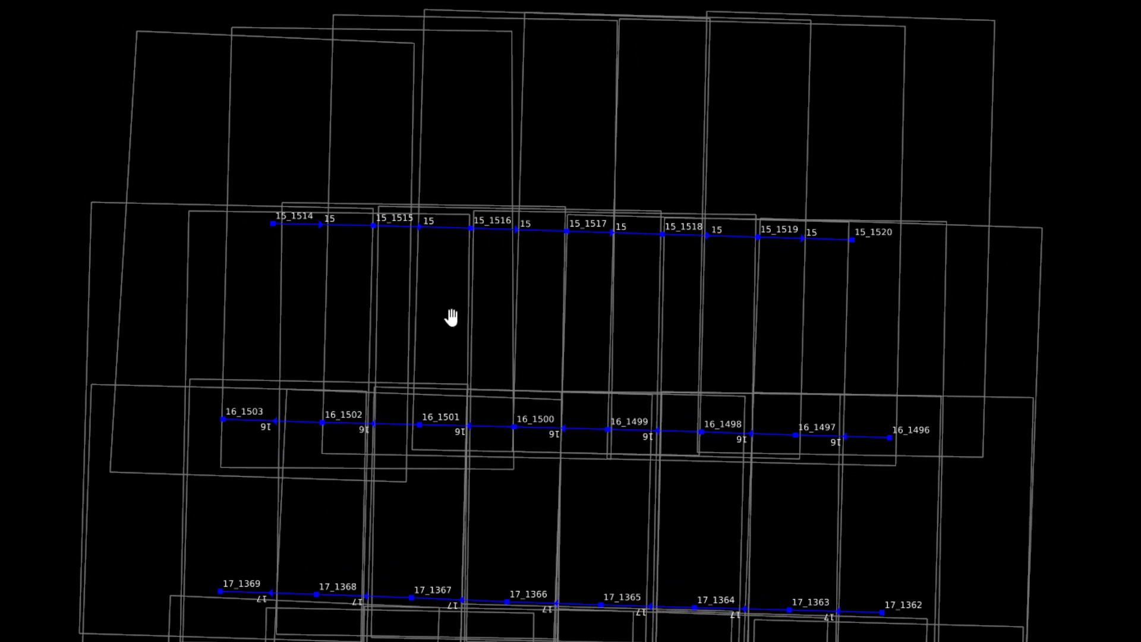
{"action": "left_click", "coordinate": [440, 312]}
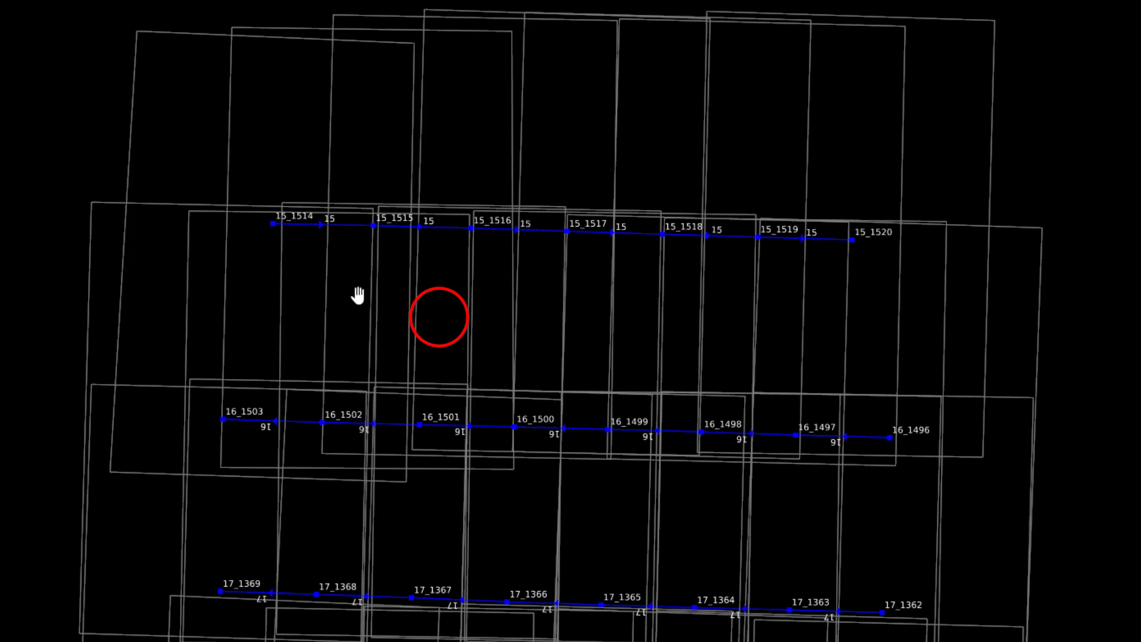
{"action": "left_click", "coordinate": [271, 220]}
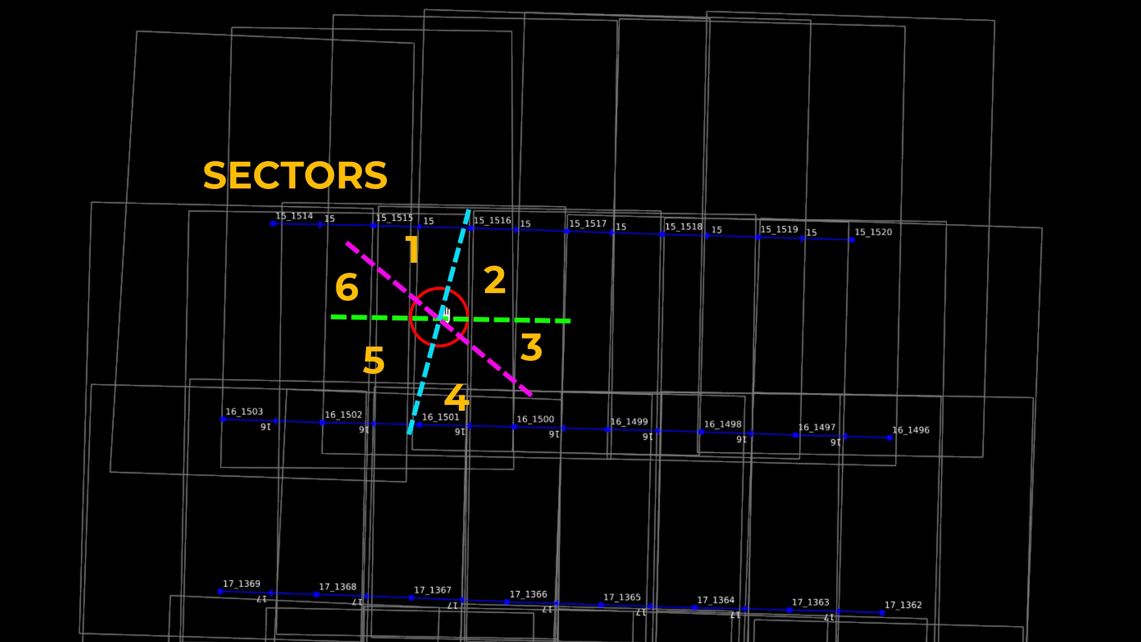
{"action": "key", "text": "alt+Tab"}
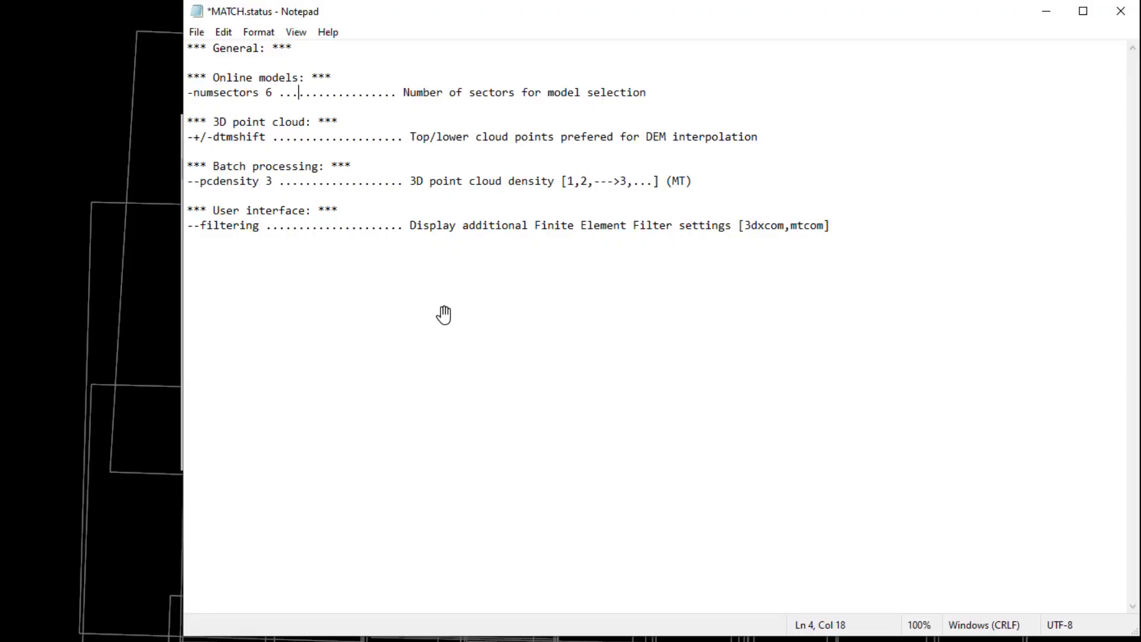
Edit the dtmshift option under 3D point cloud to read +dtmshift.
{"action": "key", "text": "Left"}
{"action": "key", "text": "Left"}
{"action": "key", "text": "Left"}
{"action": "key", "text": "Left"}
{"action": "left_click", "coordinate": [194, 137]}
{"action": "key", "text": "BackSpace"}
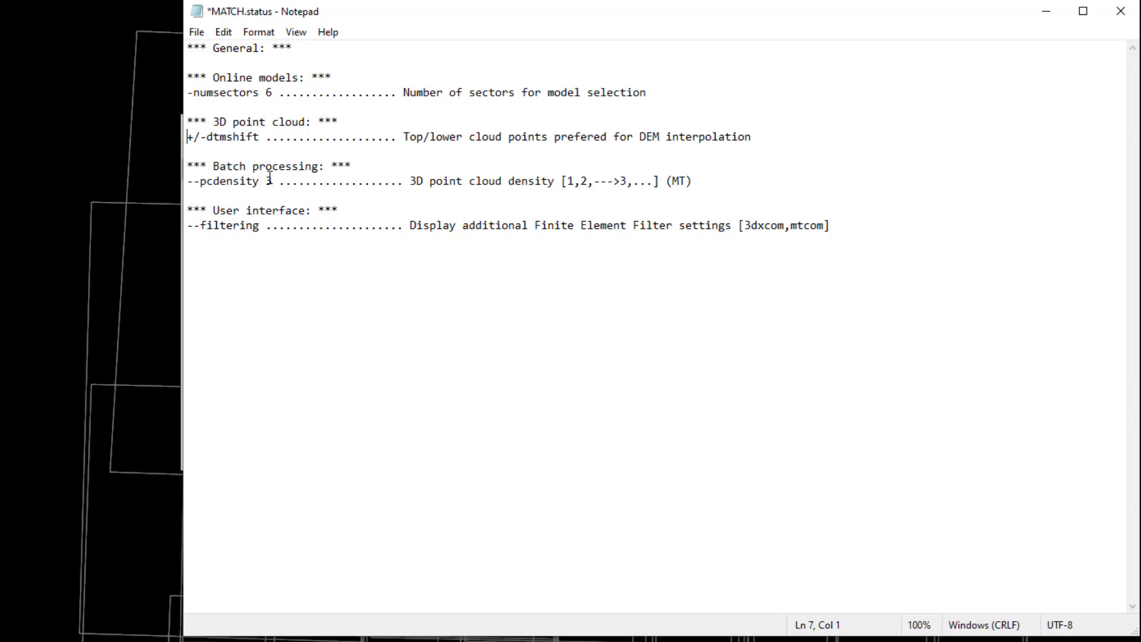
{"action": "key", "text": "Right"}
{"action": "key", "text": "Right"}
{"action": "key", "text": "Right"}
{"action": "key", "text": "BackSpace"}
{"action": "key", "text": "BackSpace"}
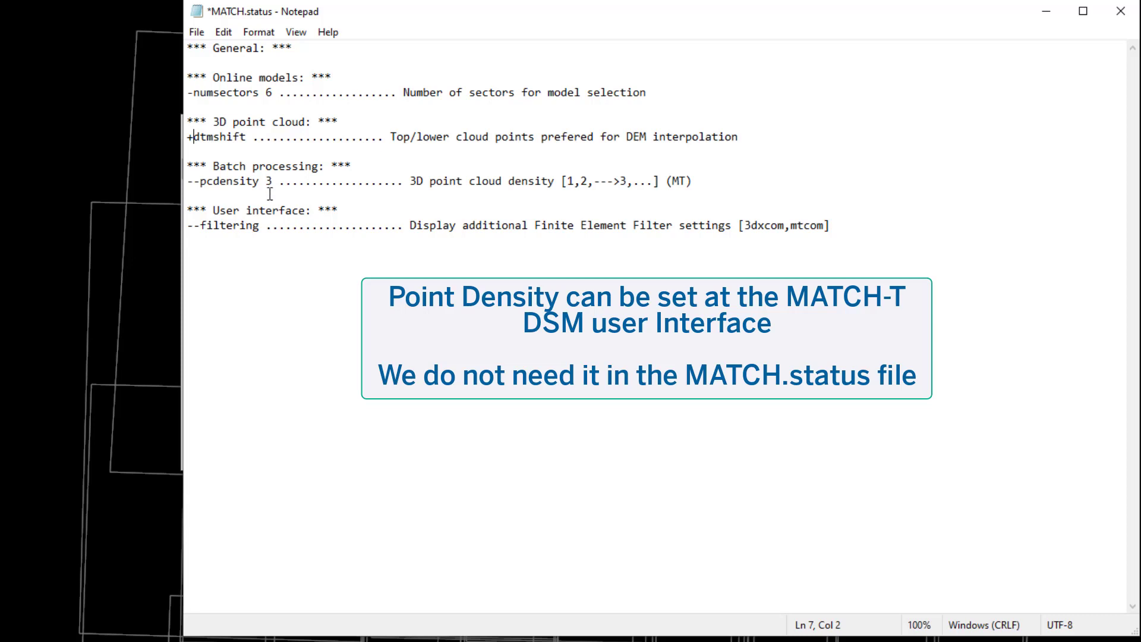
Activate the pcdensity option with a value of 1 and the filtering option by removing their first dashes.
{"action": "left_click", "coordinate": [194, 183]}
{"action": "key", "text": "BackSpace"}
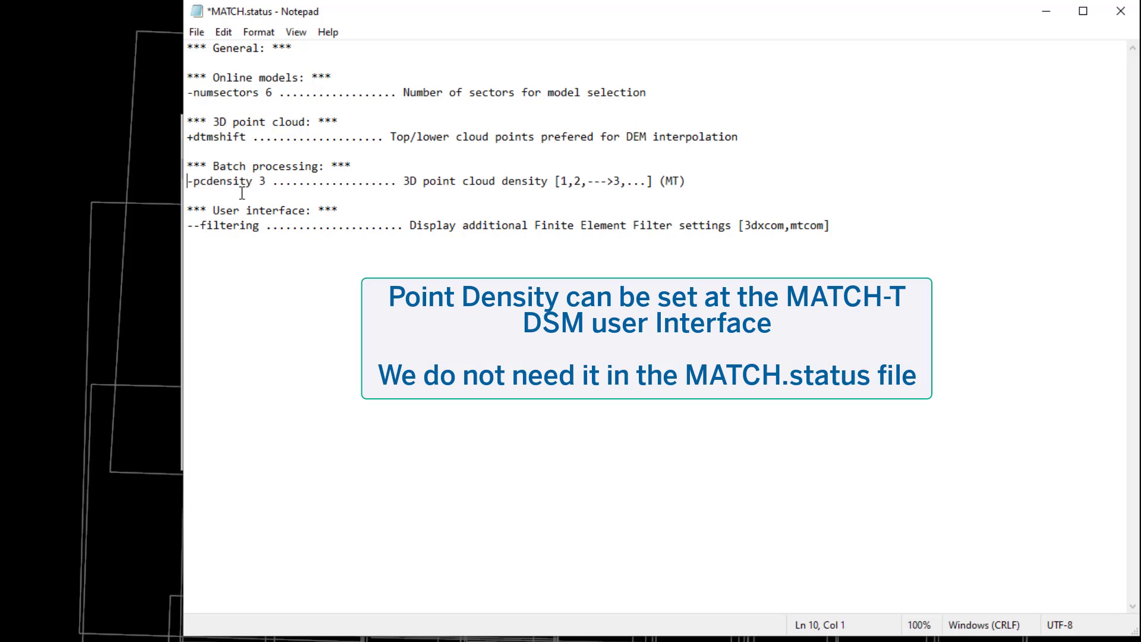
{"action": "left_click", "coordinate": [266, 182]}
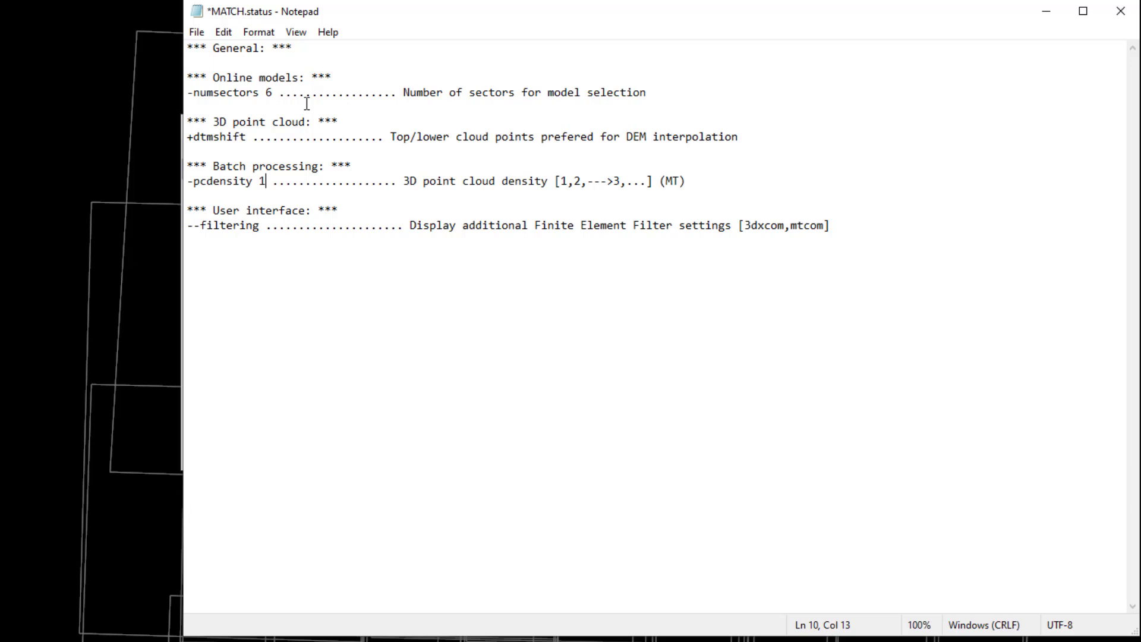
{"action": "left_click", "coordinate": [194, 225]}
{"action": "key", "text": "BackSpace"}
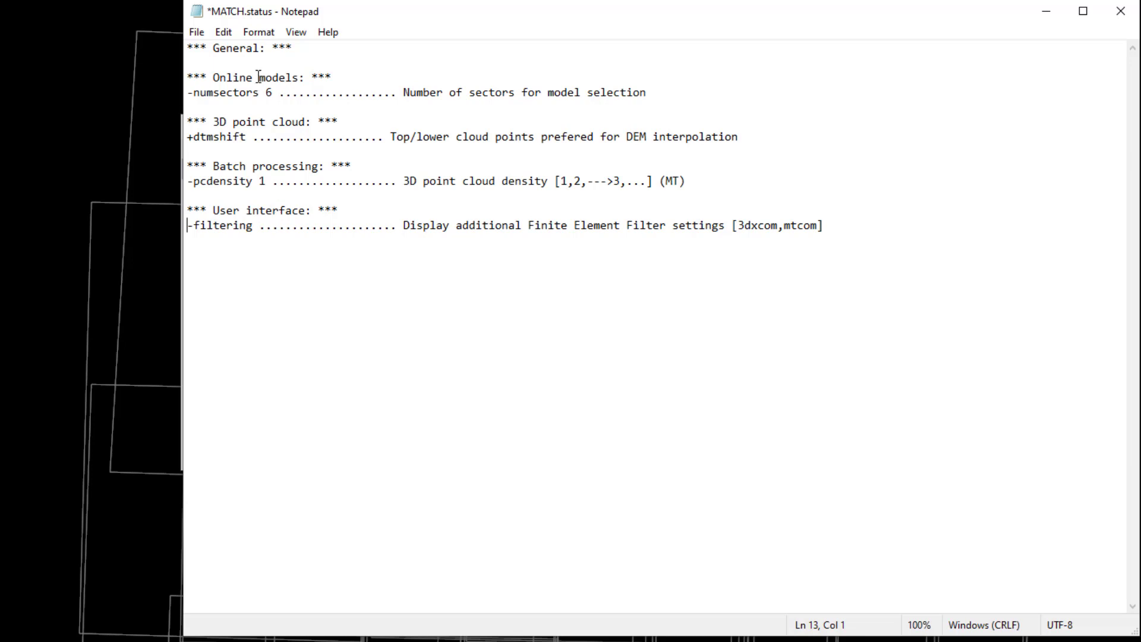
Save the edited MATCH.status file and exit Notepad.
{"action": "left_click", "coordinate": [201, 32]}
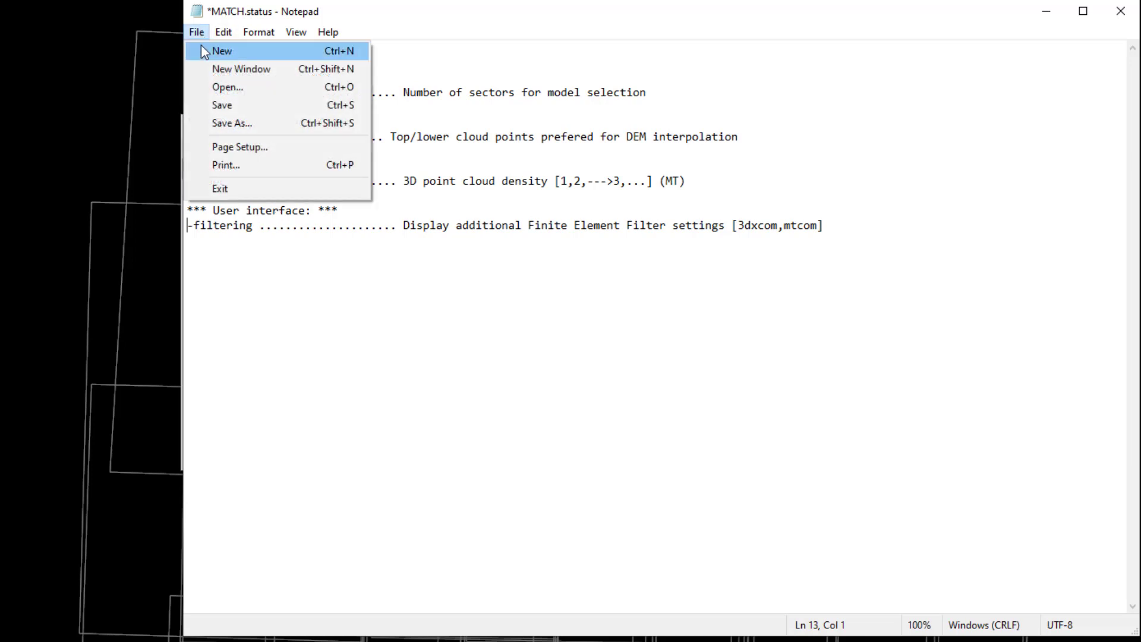
{"action": "left_click", "coordinate": [220, 105]}
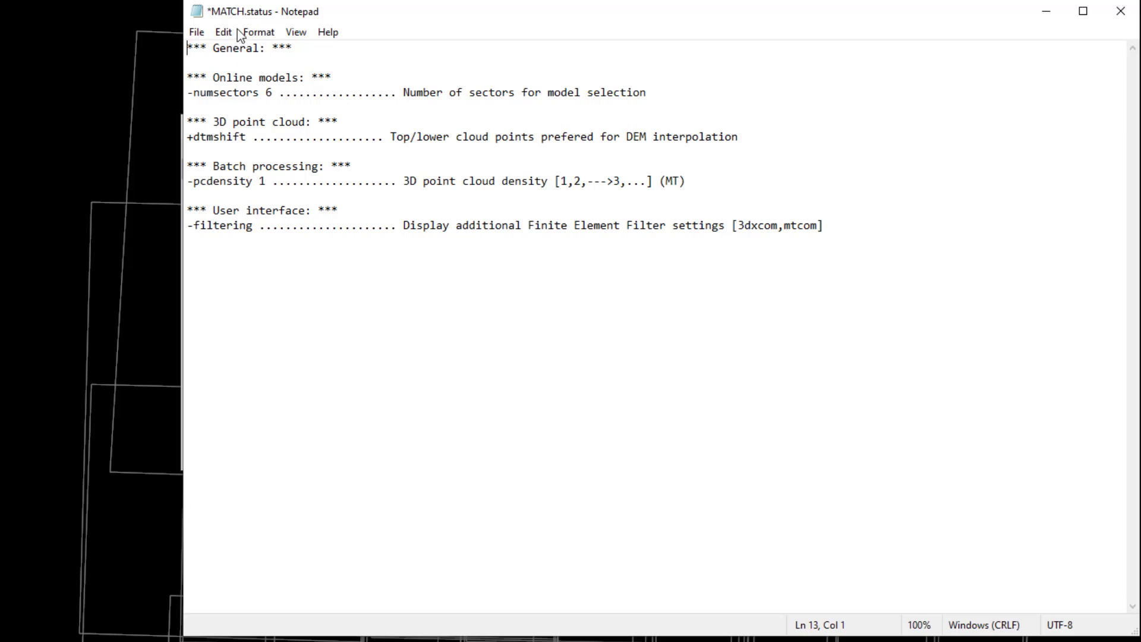
{"action": "left_click", "coordinate": [256, 32]}
{"action": "mouse_move", "coordinate": [204, 37]}
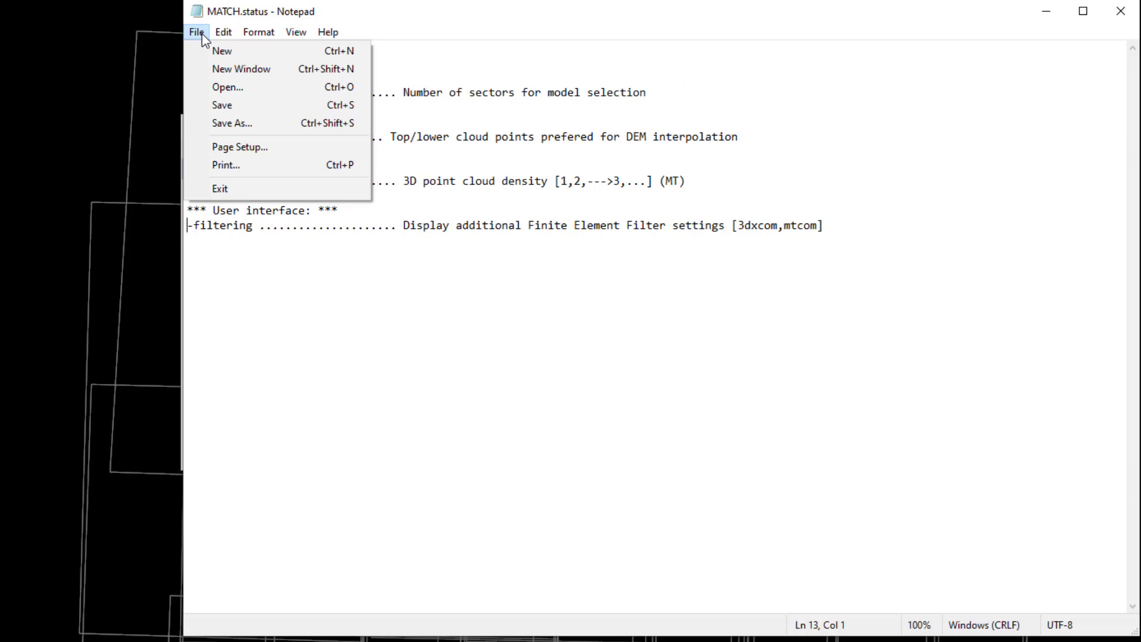
{"action": "left_click", "coordinate": [210, 190]}
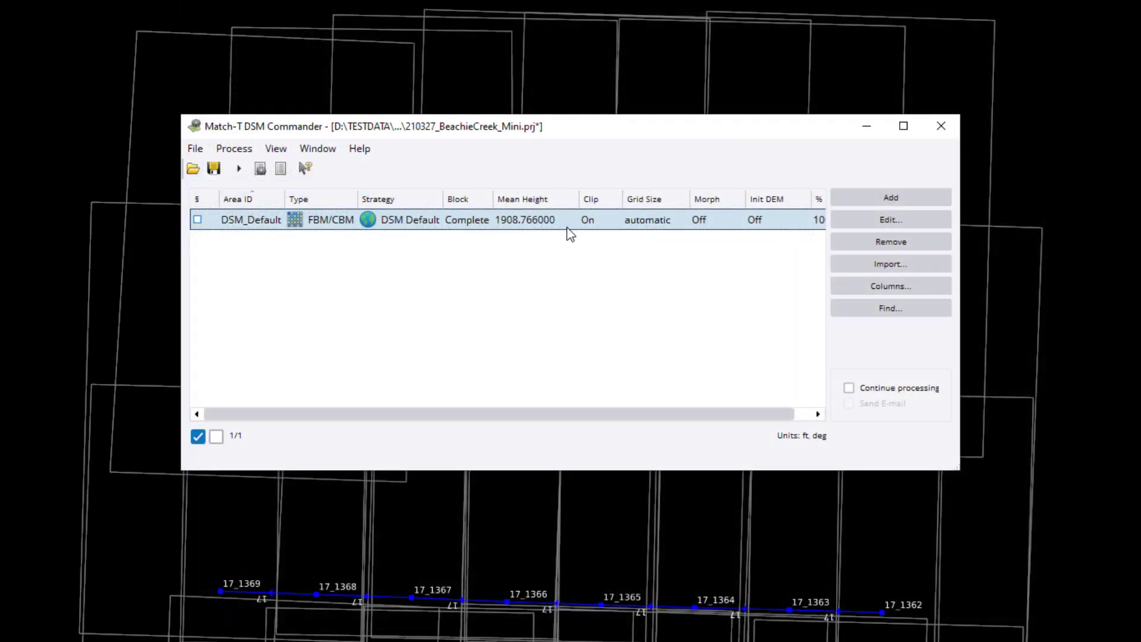
Examine the surface generation parameters of the DSM_Default area's strategy, and accept the settings with a reset to system defaults.
{"action": "left_click", "coordinate": [894, 222]}
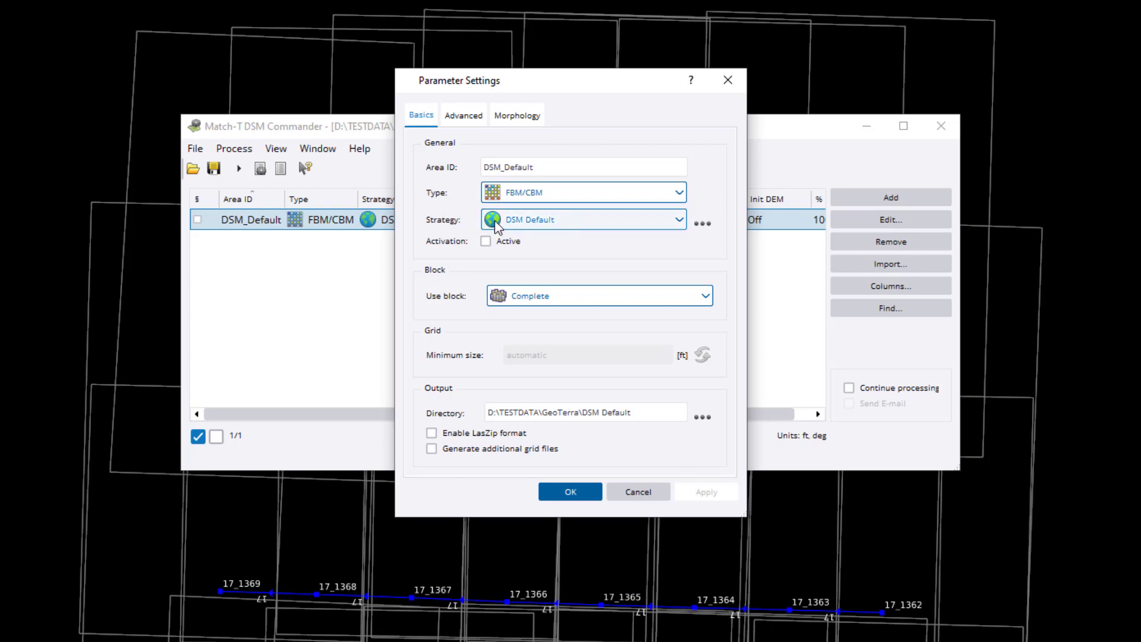
{"action": "left_click", "coordinate": [704, 224]}
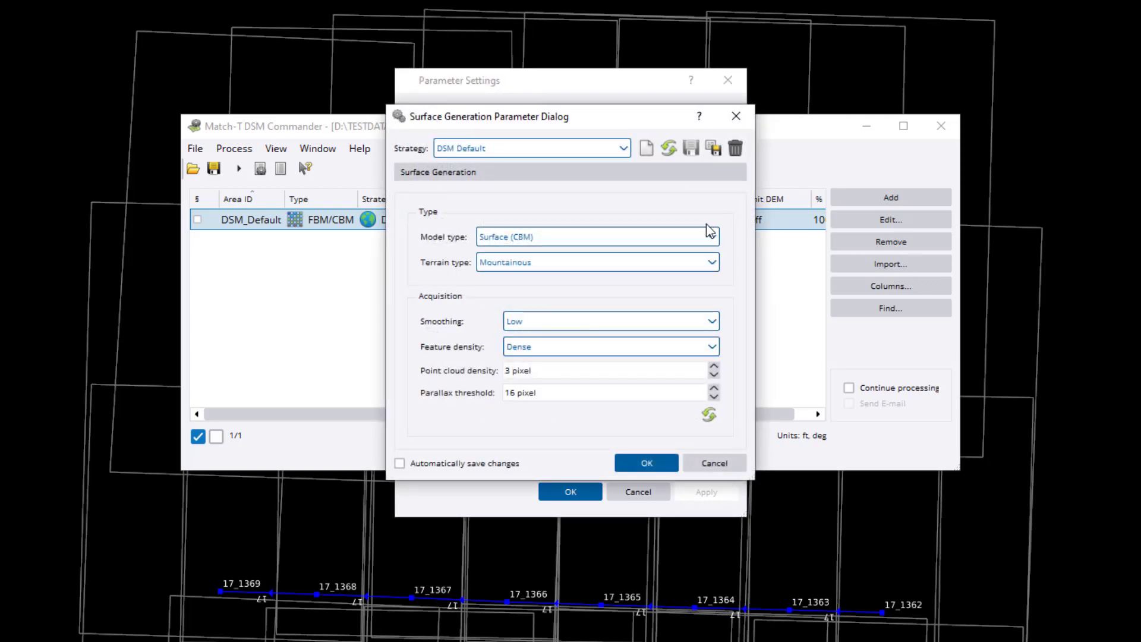
{"action": "left_click_drag", "start_coordinate": [594, 126], "coordinate": [227, 109]}
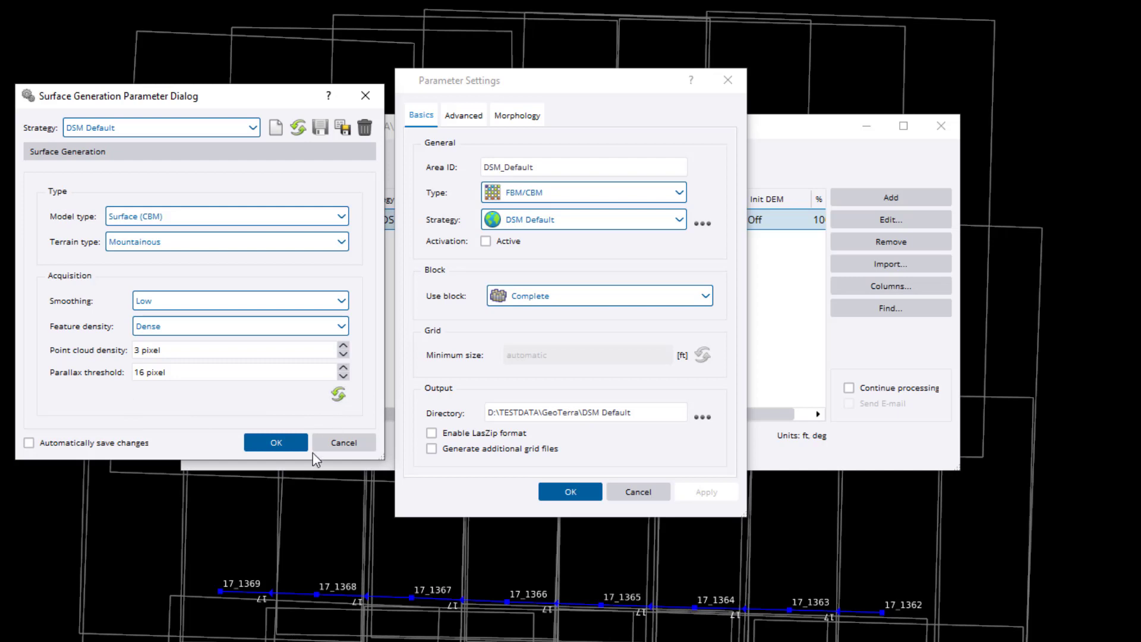
{"action": "left_click", "coordinate": [276, 442]}
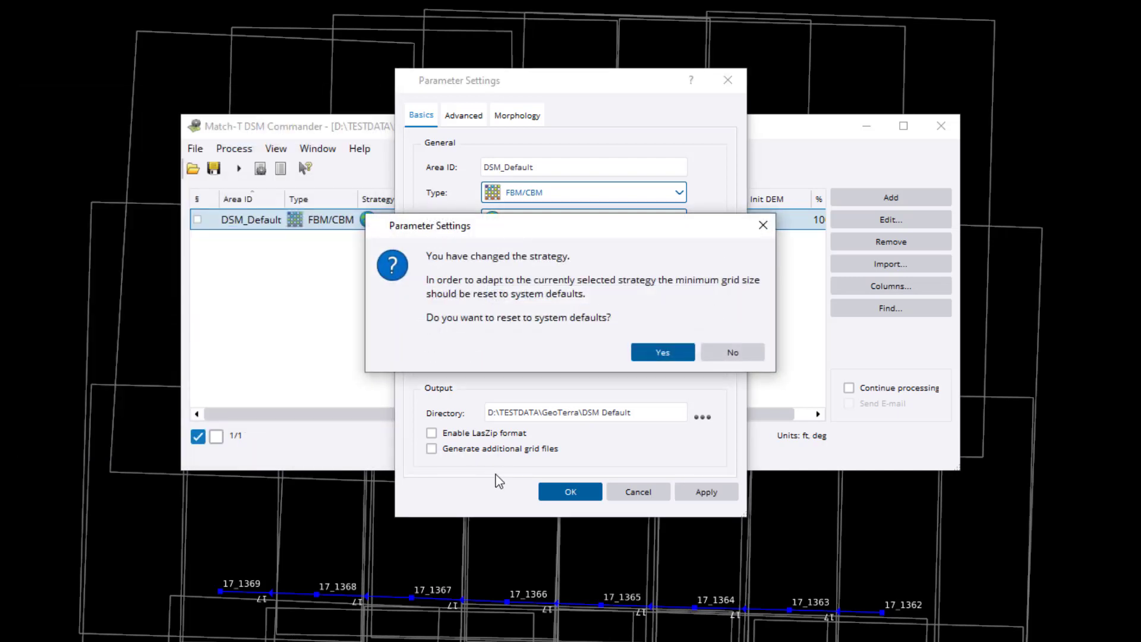
{"action": "left_click", "coordinate": [670, 351]}
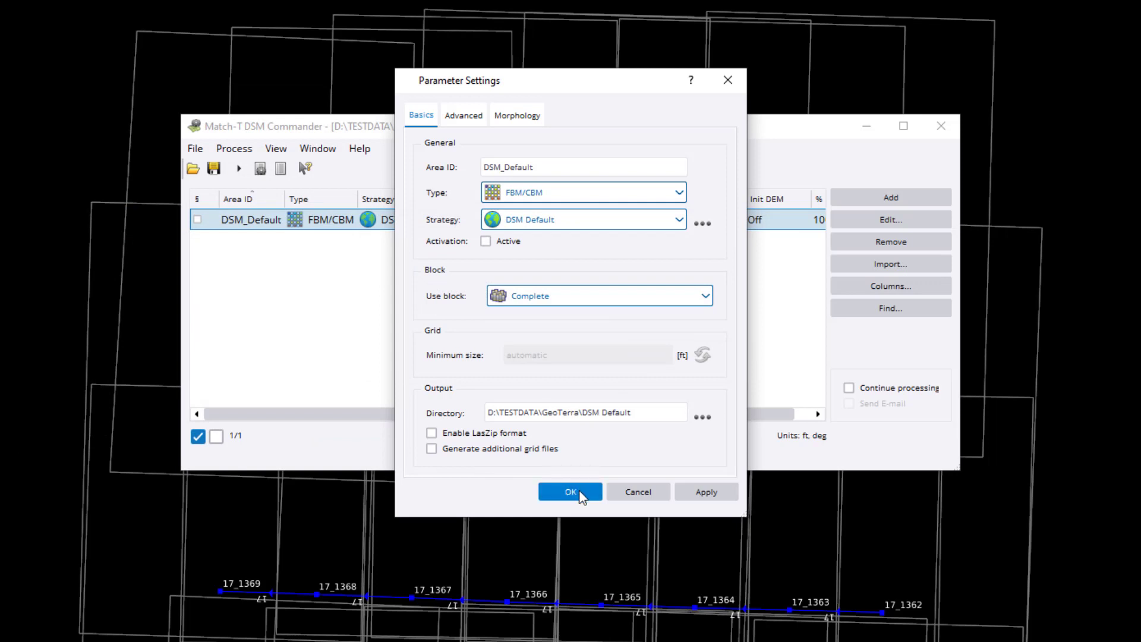
{"action": "left_click", "coordinate": [542, 497]}
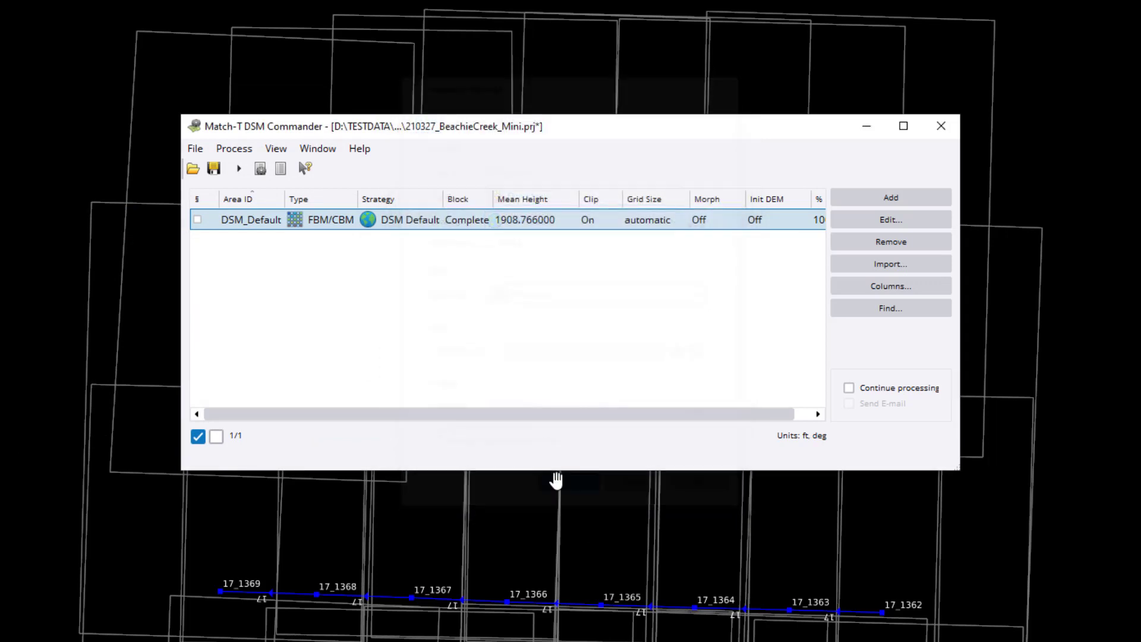
Close Match-T DSM Commander with its property changes saved, and reopen it for the project.
{"action": "left_click", "coordinate": [197, 149]}
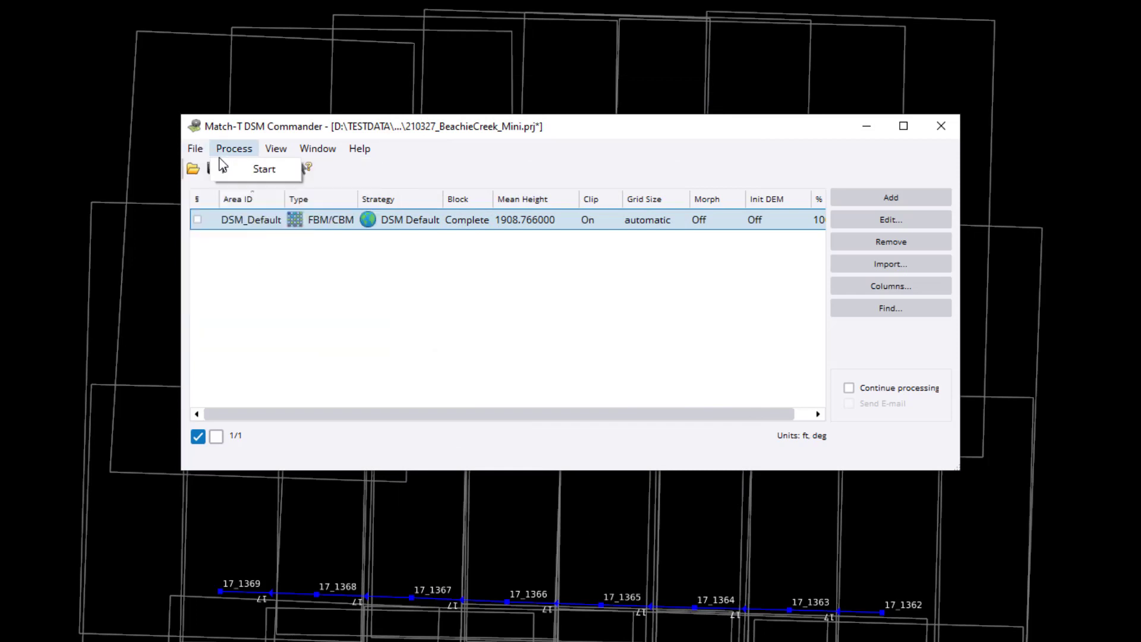
{"action": "left_click", "coordinate": [226, 329]}
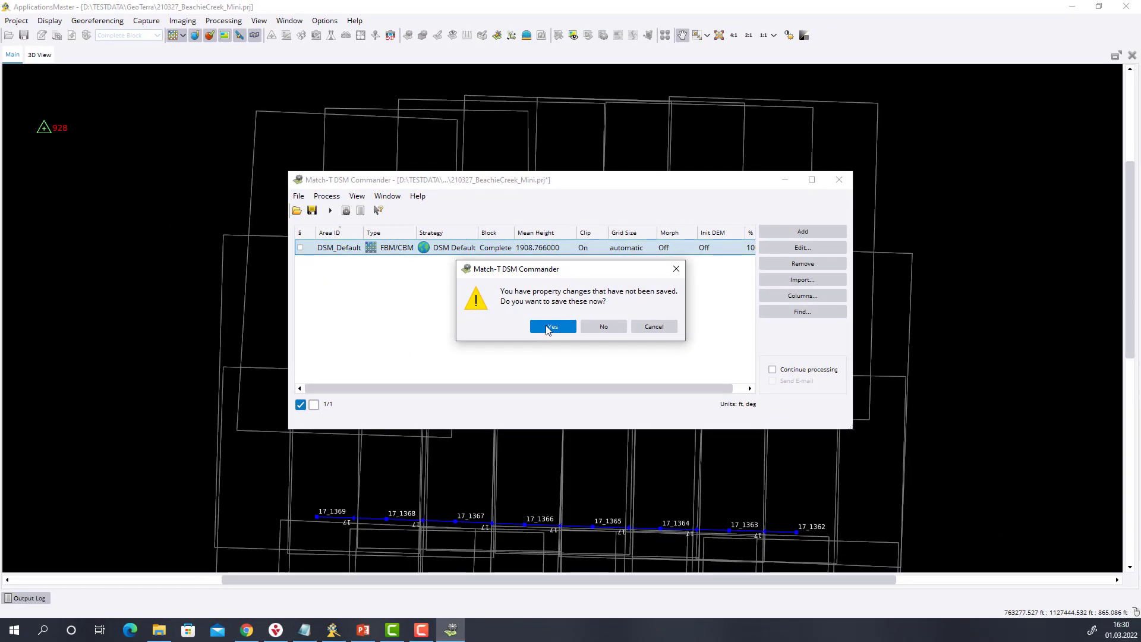
{"action": "left_click", "coordinate": [548, 329]}
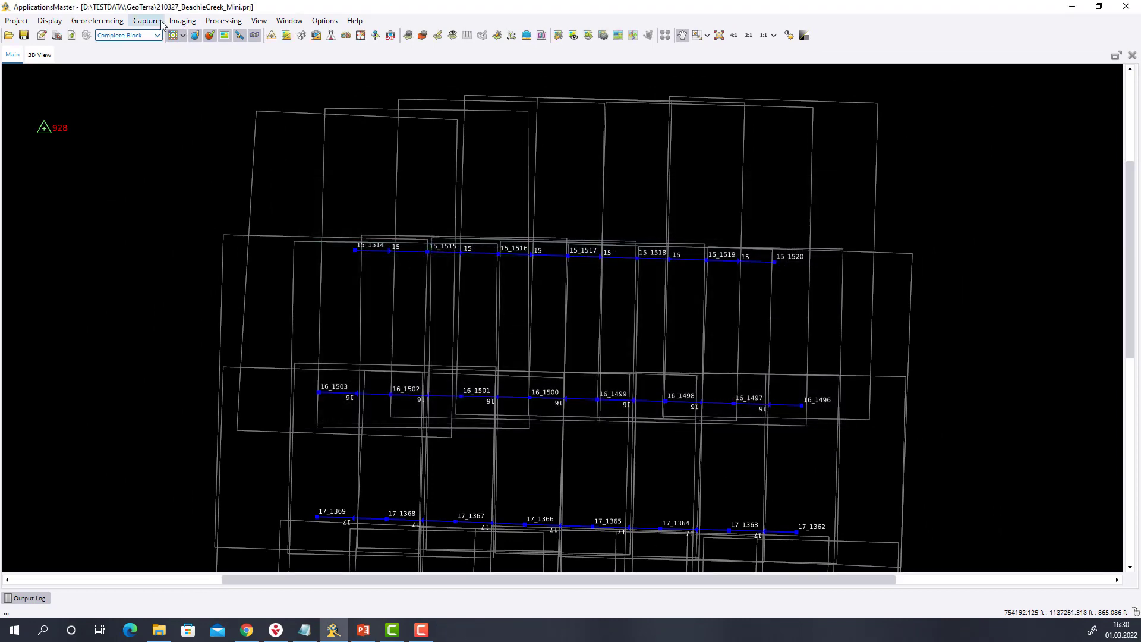
{"action": "left_click", "coordinate": [147, 21]}
{"action": "left_click", "coordinate": [179, 35]}
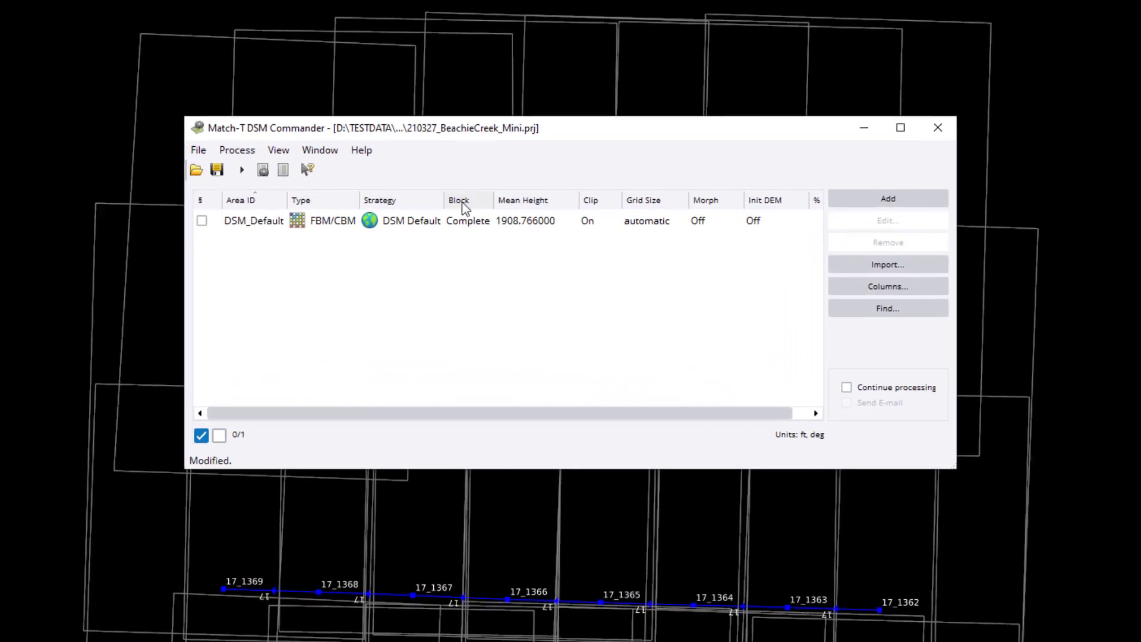
Check the DSM_Default area's strategy for the additional filtering settings, and leave its parameters without making changes.
{"action": "left_click", "coordinate": [494, 245]}
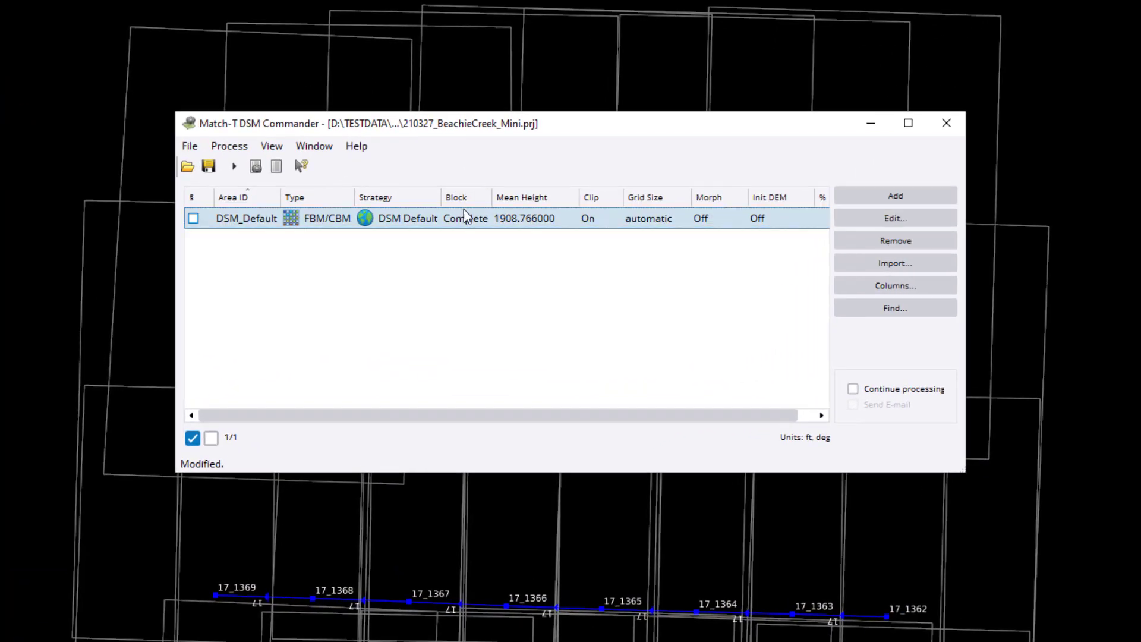
{"action": "left_click", "coordinate": [839, 221]}
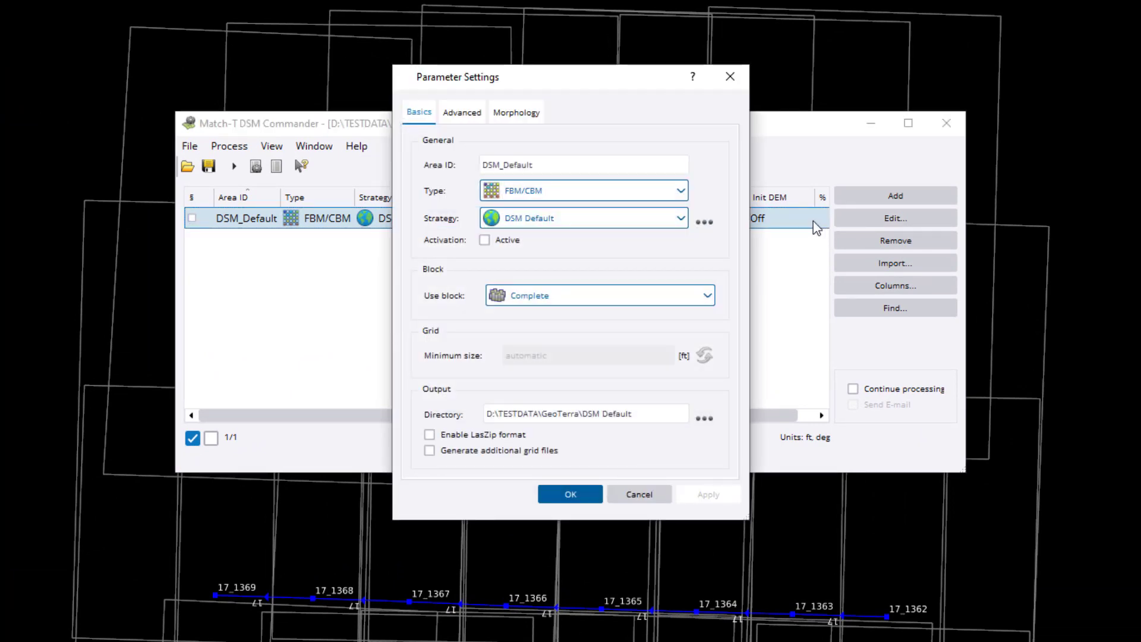
{"action": "left_click", "coordinate": [709, 229]}
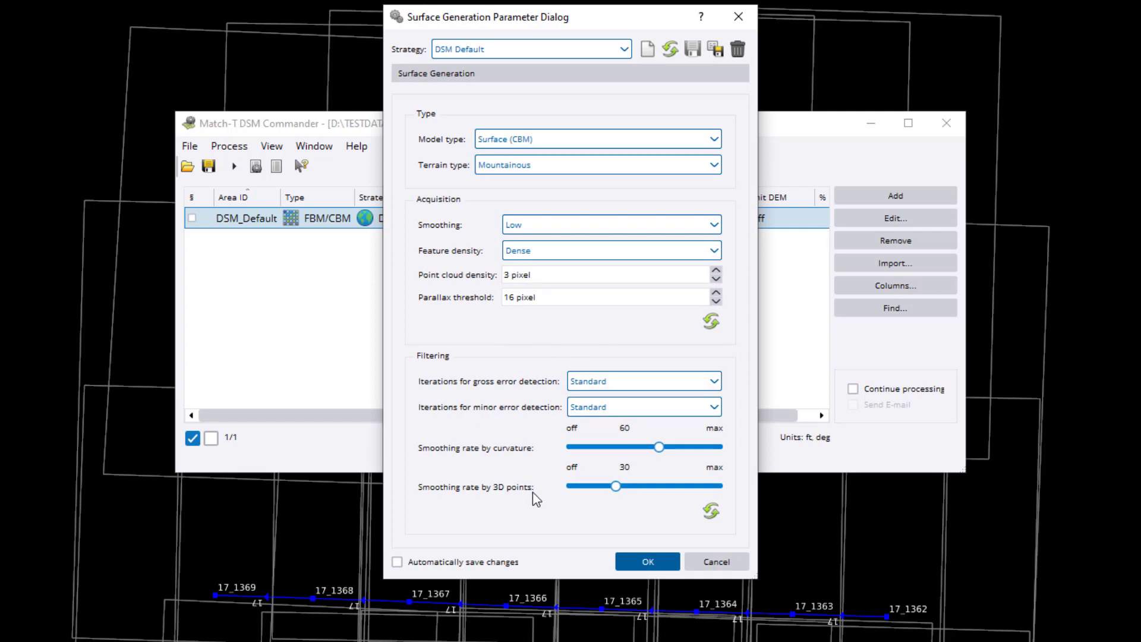
{"action": "left_click", "coordinate": [716, 562]}
{"action": "left_click", "coordinate": [639, 493]}
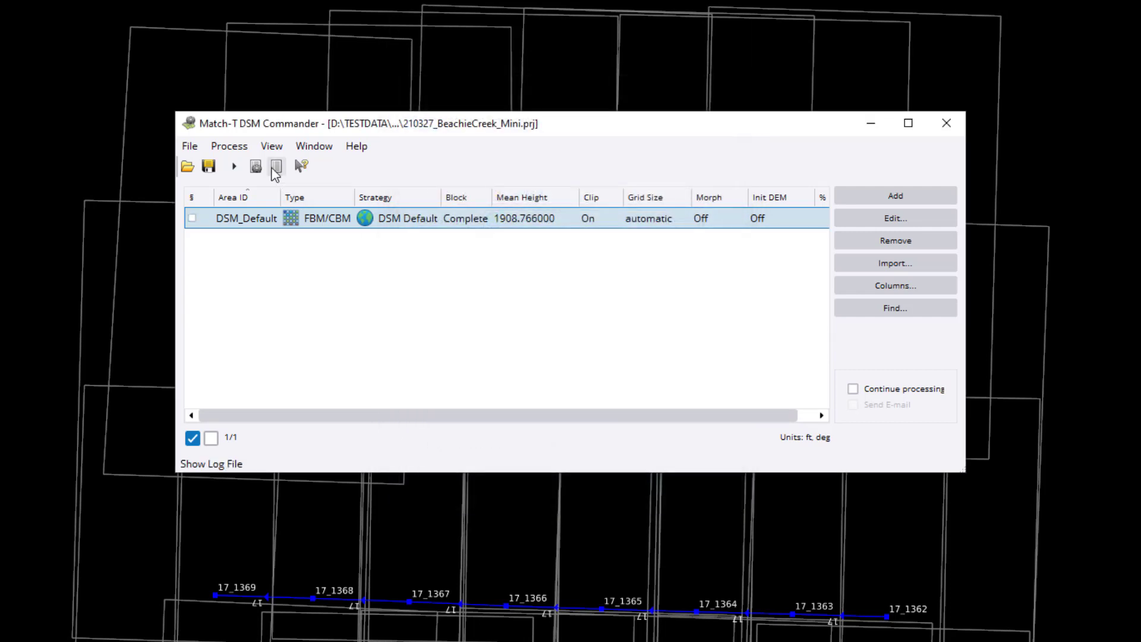
Review the options in MATCH.status, and compare them with the acquisition and filtering parameters of the DSM Default strategy.
{"action": "left_click", "coordinate": [275, 165]}
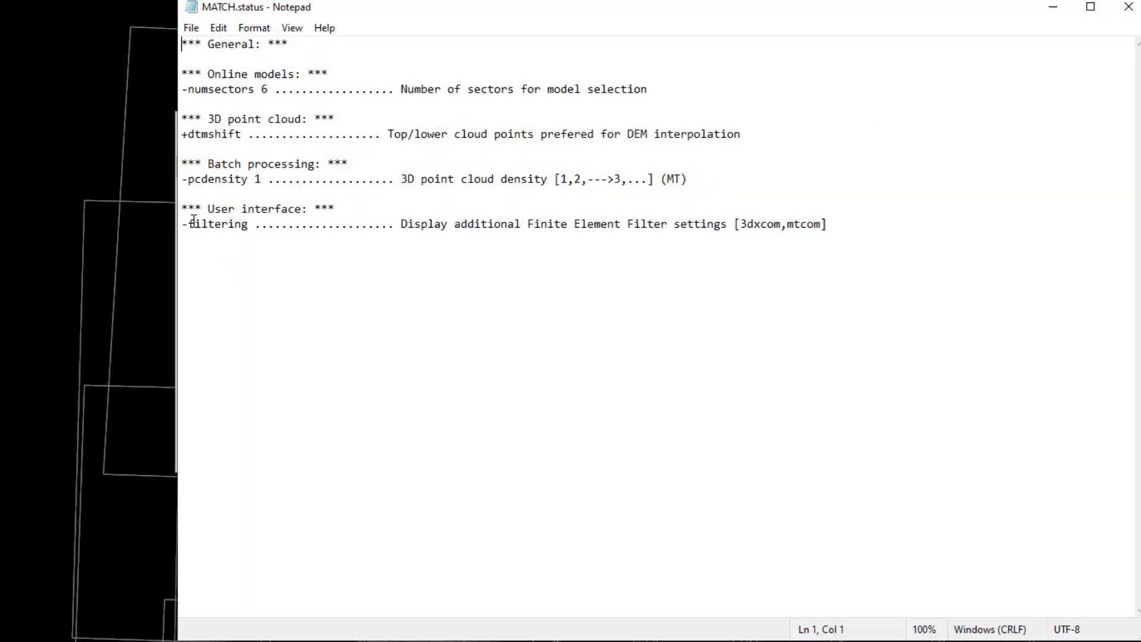
{"action": "left_click", "coordinate": [1128, 7]}
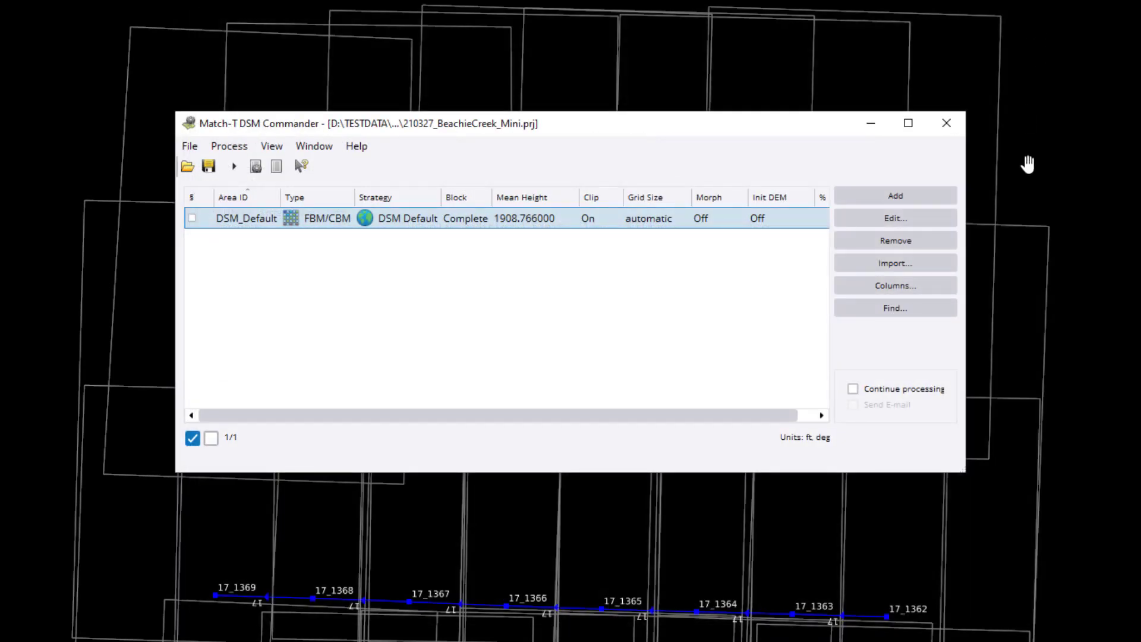
{"action": "left_click", "coordinate": [891, 218]}
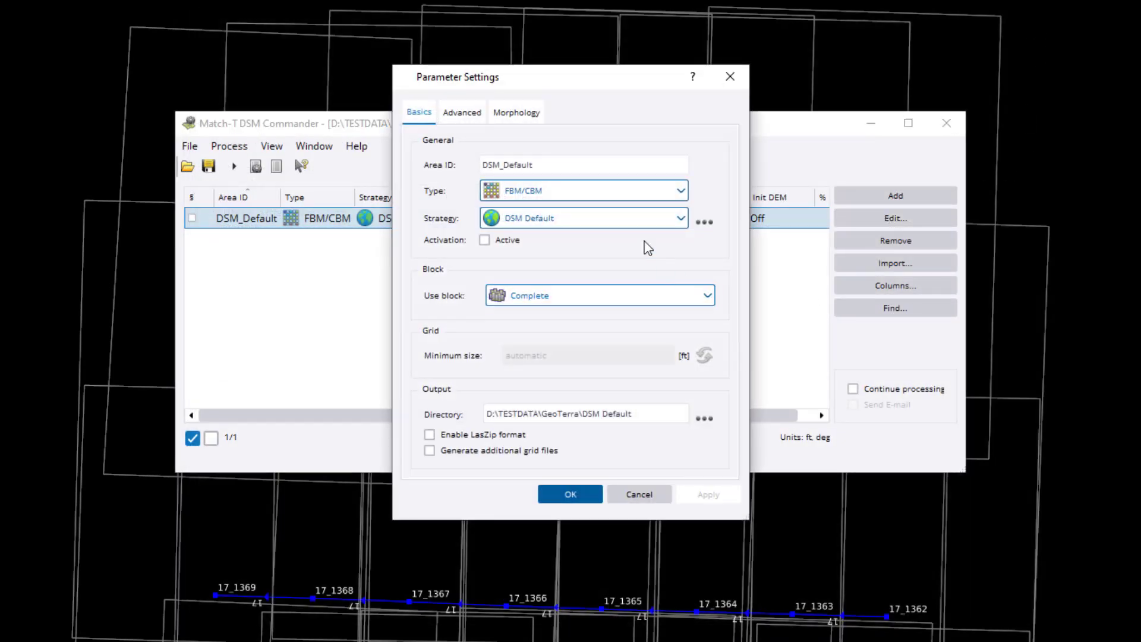
{"action": "left_click", "coordinate": [704, 229]}
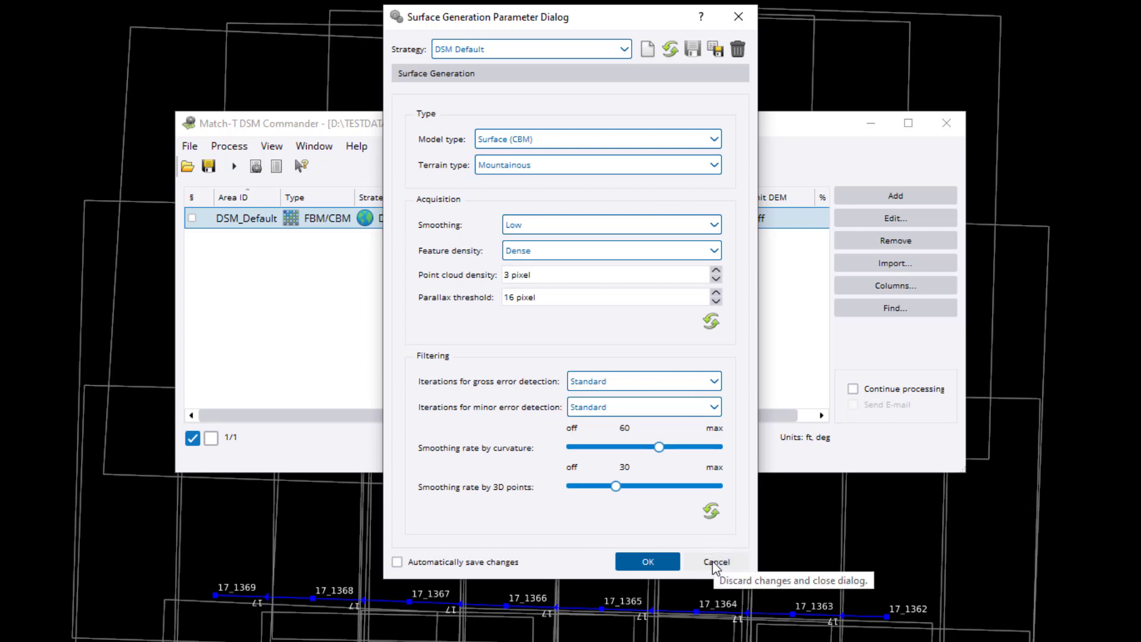
{"action": "left_click", "coordinate": [715, 562]}
{"action": "left_click", "coordinate": [629, 495]}
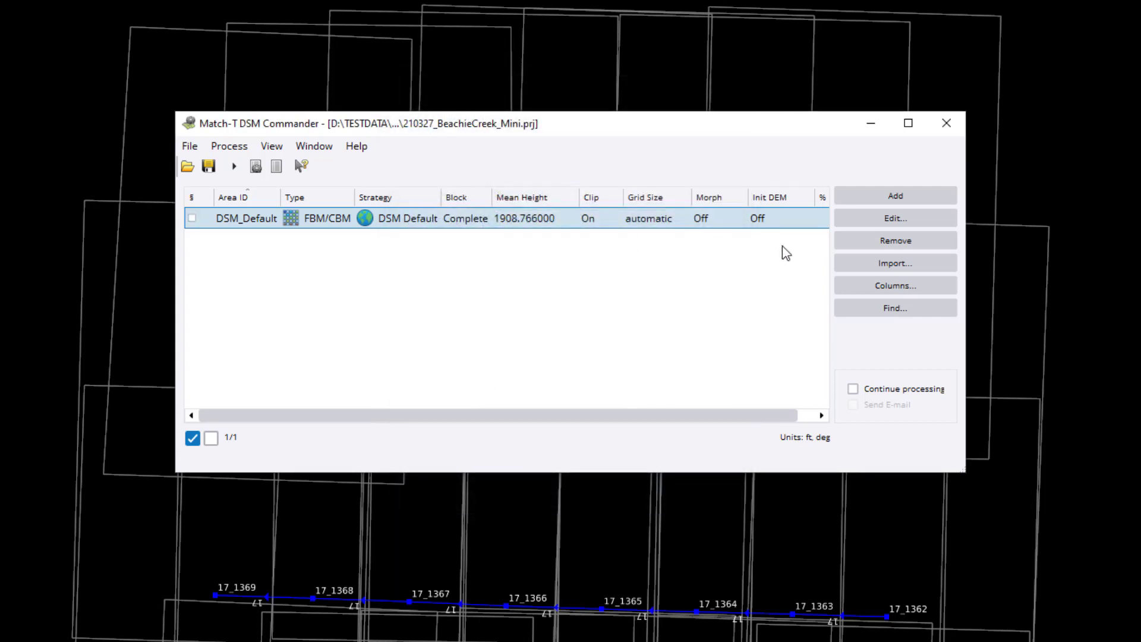
Remove the DSM_Default area and import the boundary polygon from dsm_samplerequest.dxf in the client_boundary folder.
{"action": "left_click", "coordinate": [853, 243]}
{"action": "left_click", "coordinate": [879, 265]}
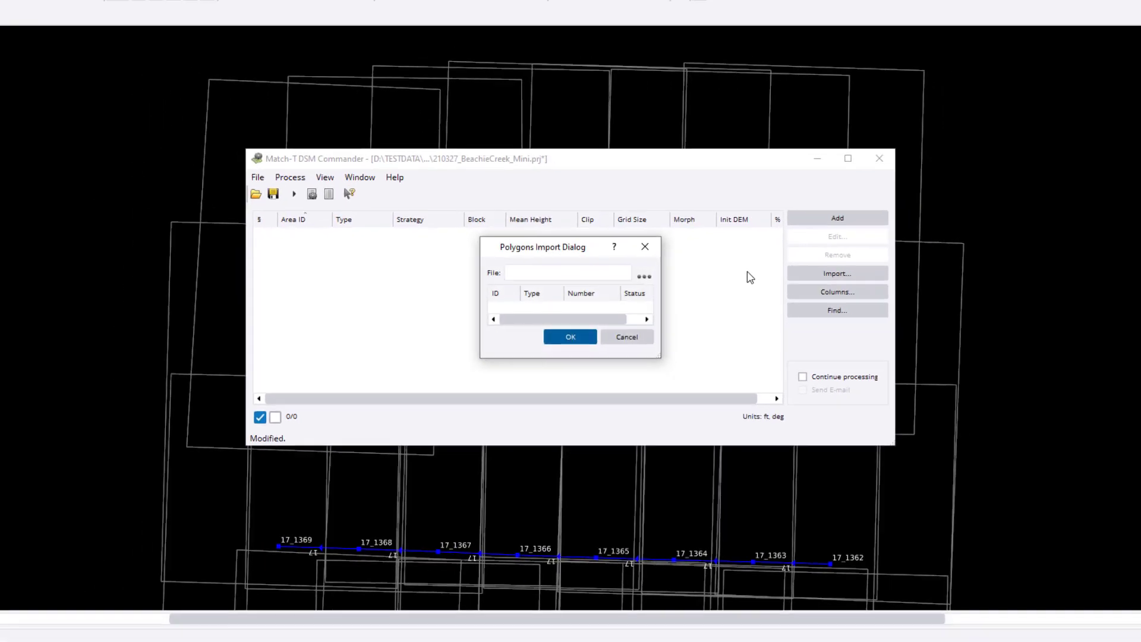
{"action": "left_click", "coordinate": [644, 277]}
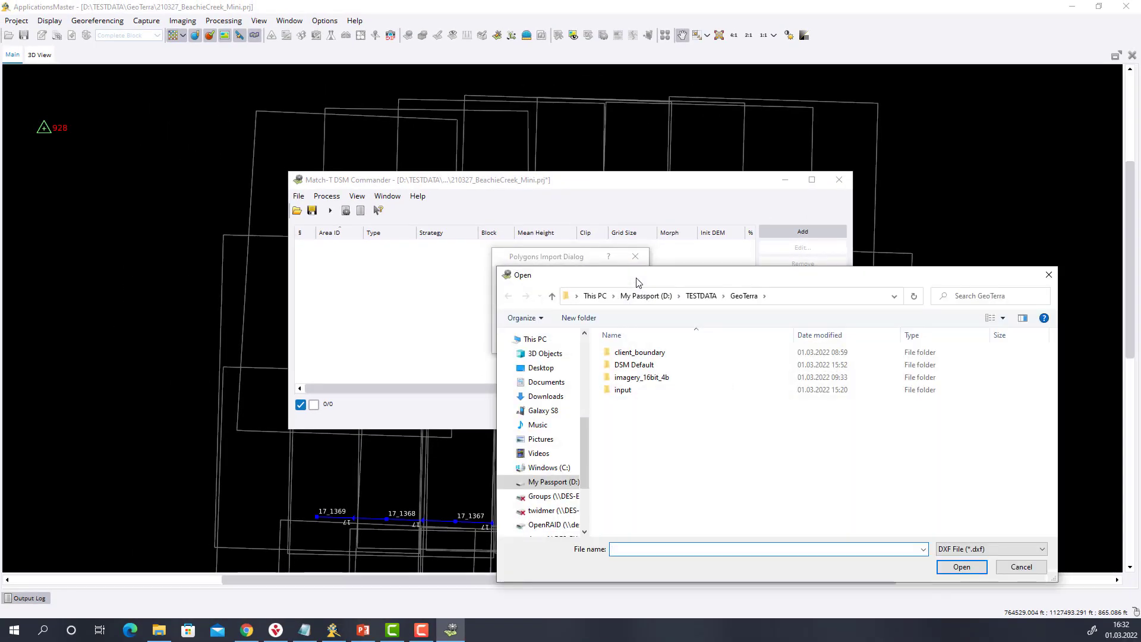
{"action": "double_click", "coordinate": [634, 353]}
{"action": "left_click", "coordinate": [639, 356]}
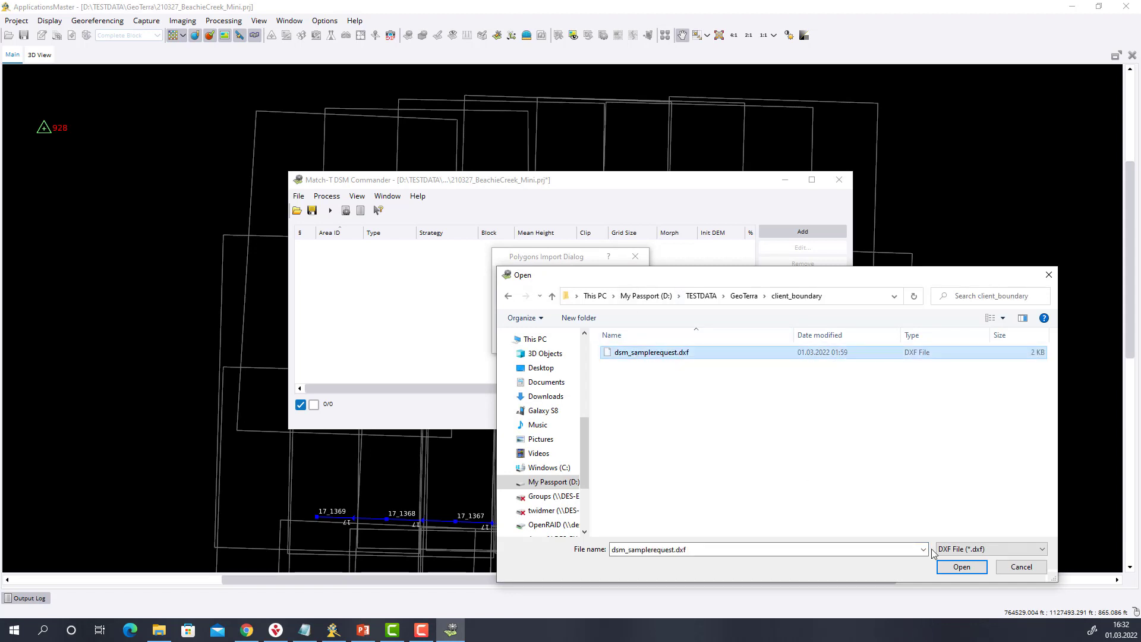
{"action": "left_click", "coordinate": [961, 566]}
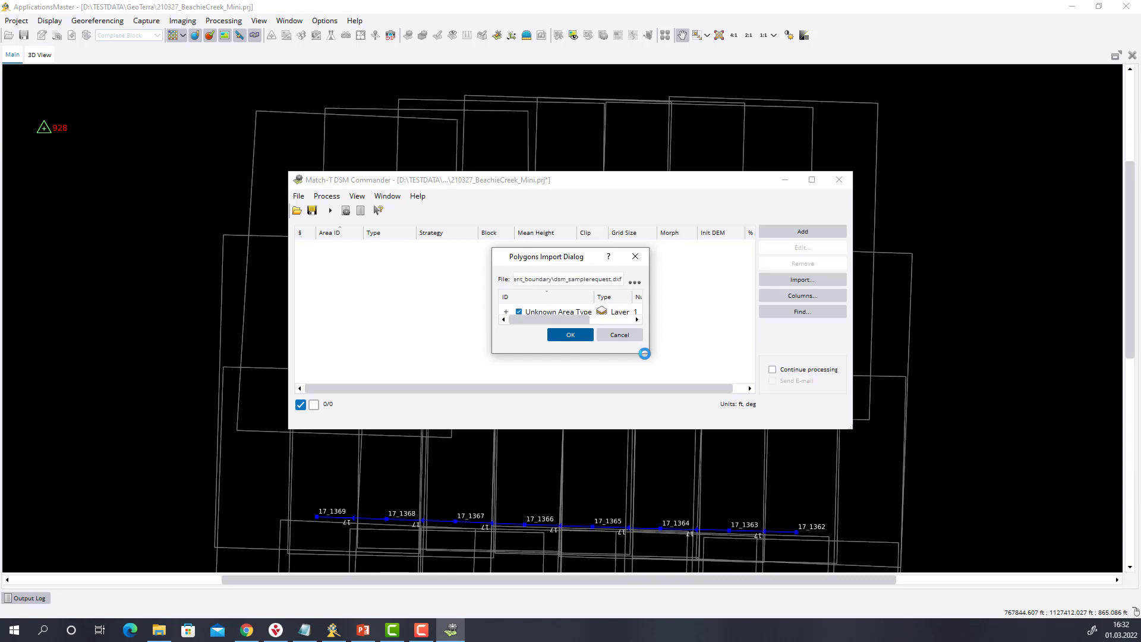
{"action": "left_click_drag", "start_coordinate": [644, 353], "coordinate": [754, 423]}
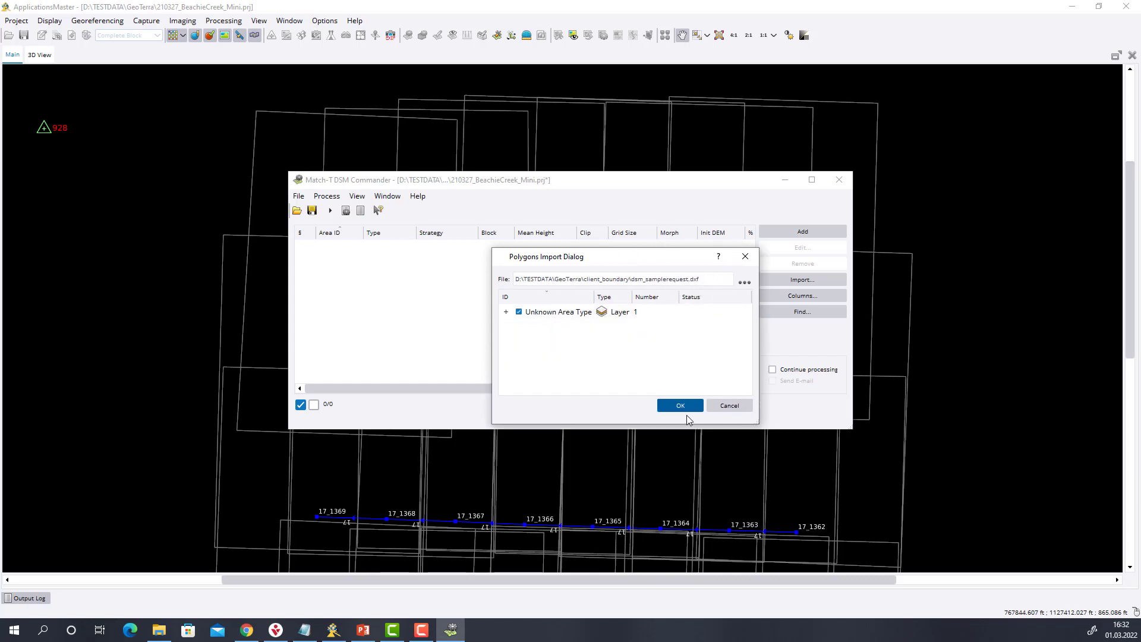
{"action": "left_click", "coordinate": [685, 406]}
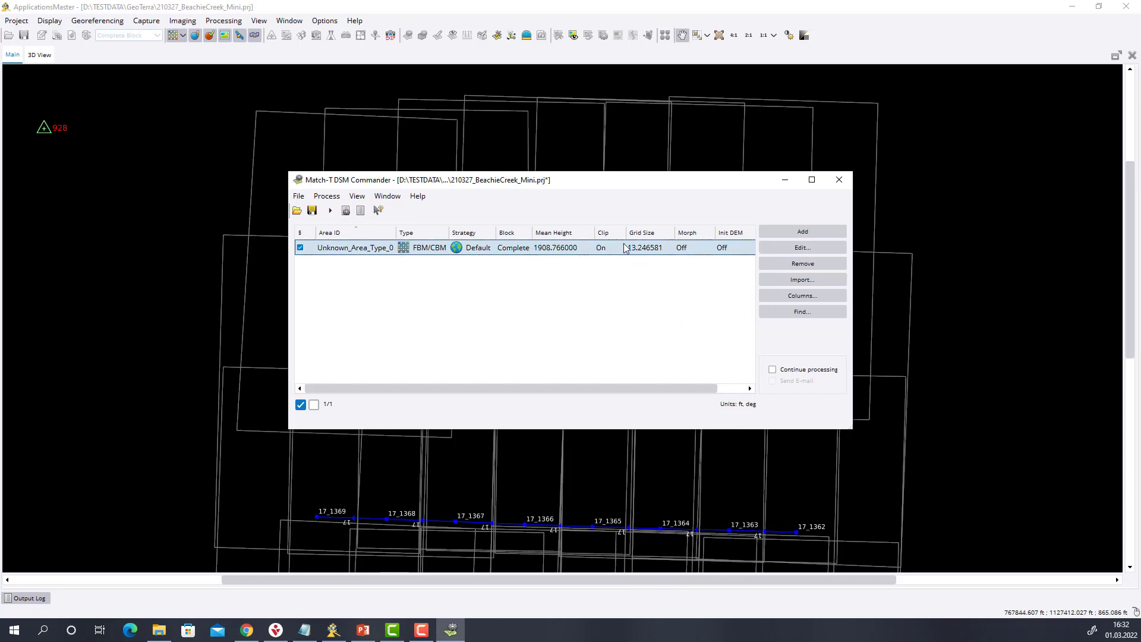
Set the imported area's ID to AdvancedDSM in its parameter settings.
{"action": "left_click", "coordinate": [783, 248]}
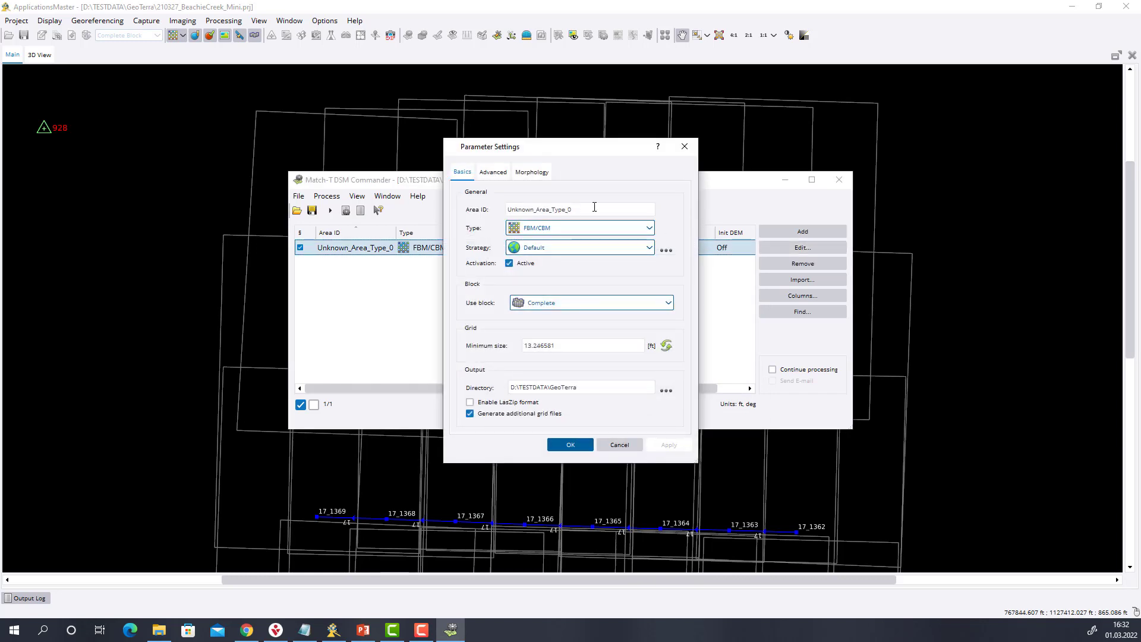
{"action": "left_click_drag", "start_coordinate": [594, 208], "coordinate": [499, 208]}
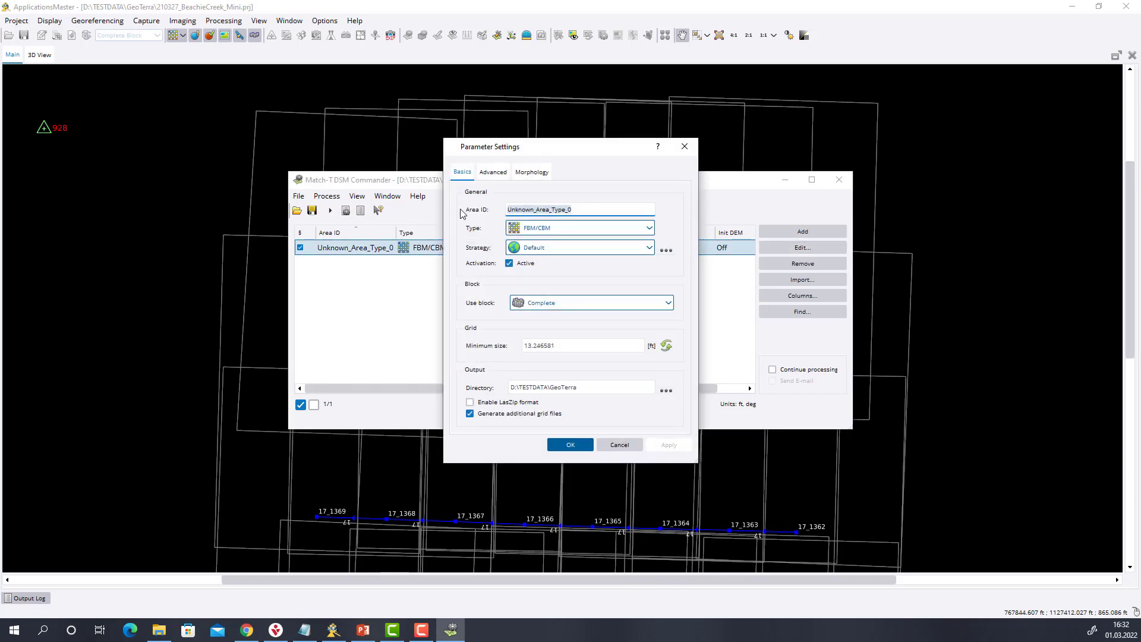
{"action": "type", "text": "AdvancedDSM"}
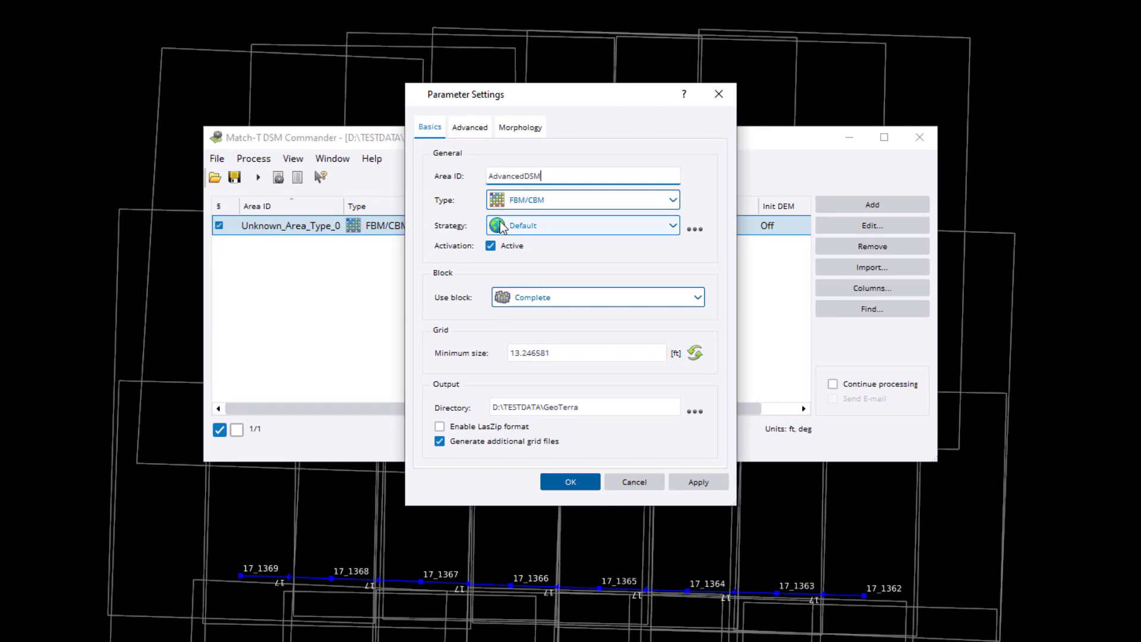
Add a new surface generation strategy named ExtremeDSM for the AdvancedDSM area.
{"action": "left_click", "coordinate": [671, 229]}
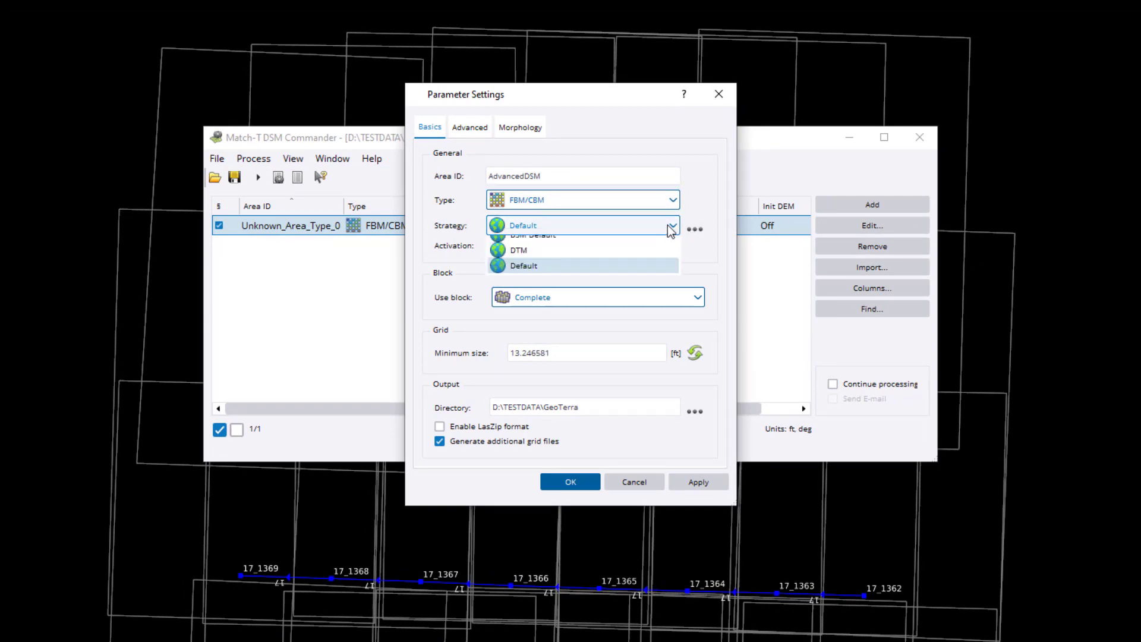
{"action": "left_click", "coordinate": [671, 228]}
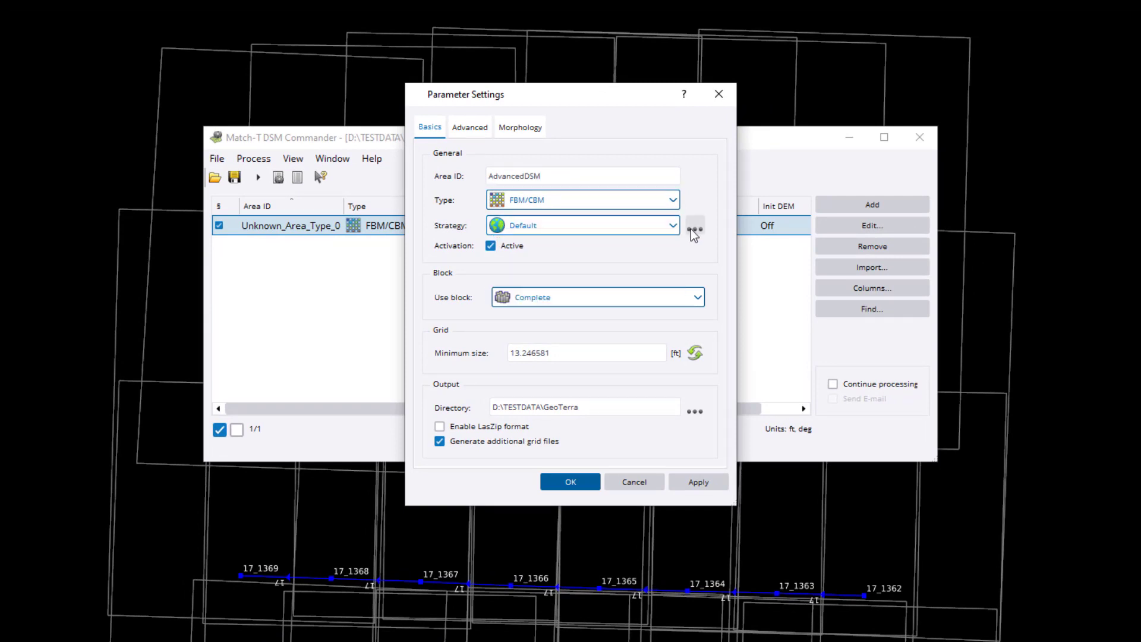
{"action": "left_click", "coordinate": [693, 229]}
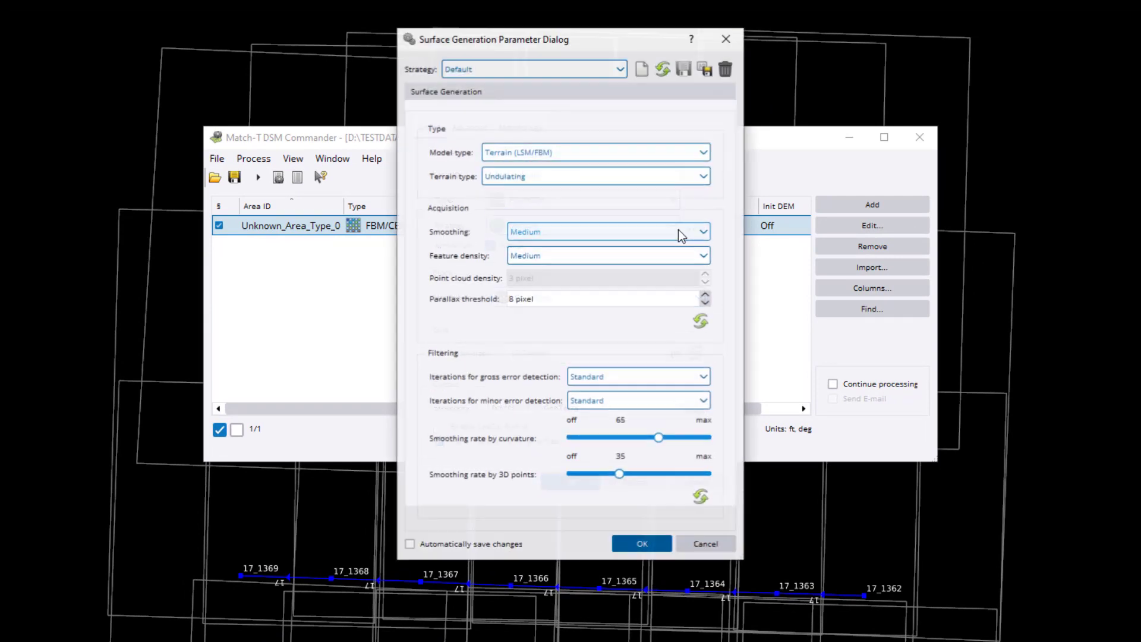
{"action": "left_click", "coordinate": [643, 68]}
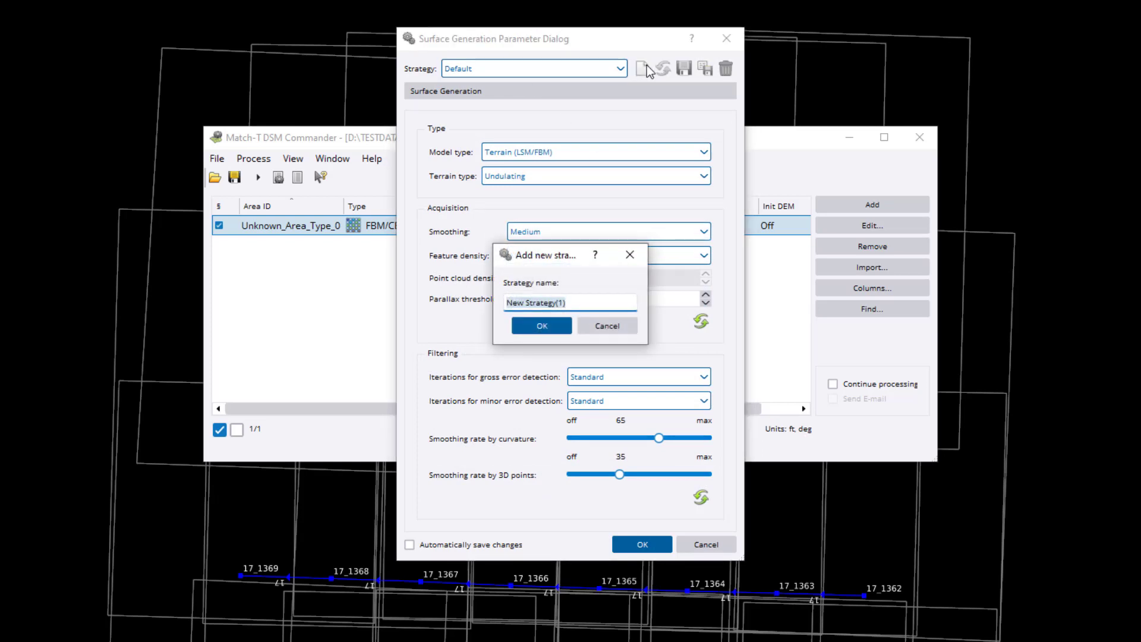
{"action": "type", "text": "ExtremeDSM"}
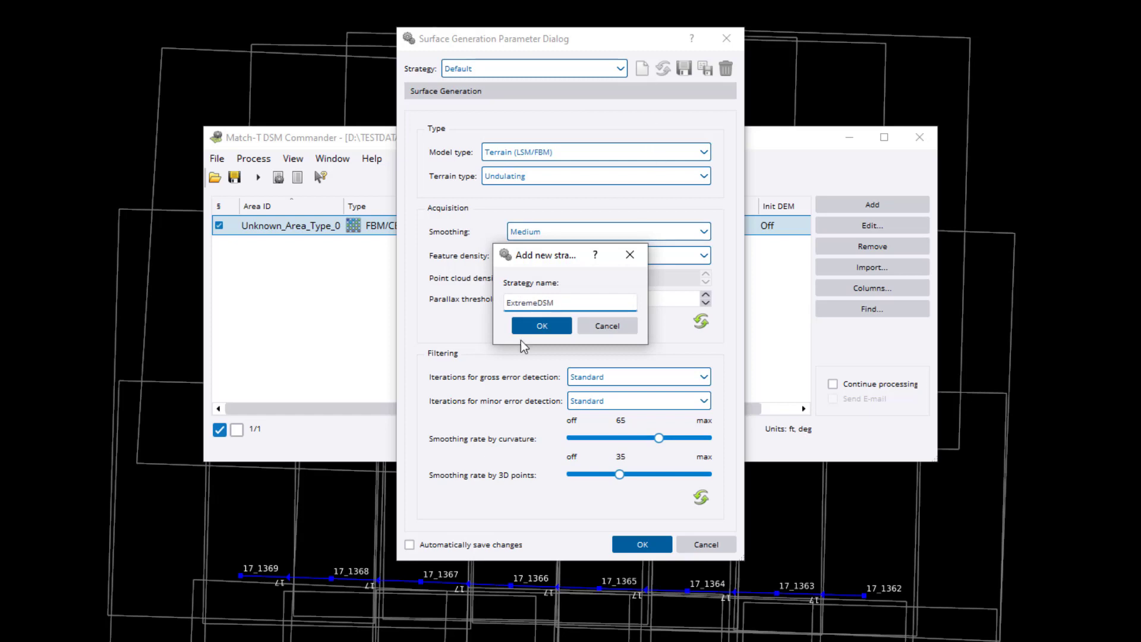
{"action": "left_click", "coordinate": [536, 327]}
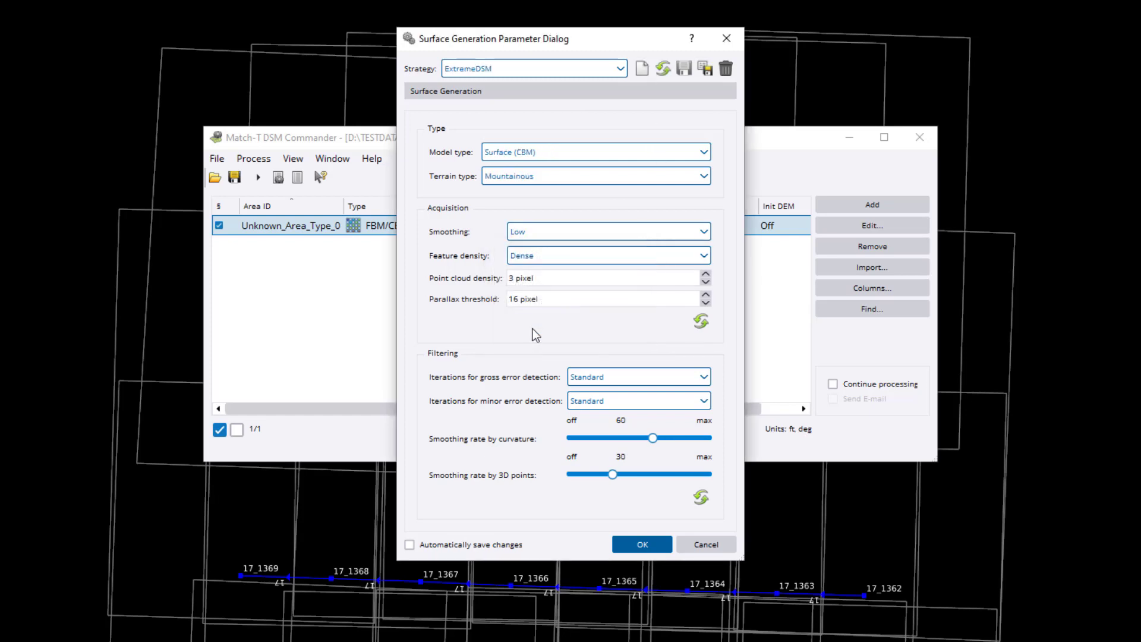
Set the terrain type of the ExtremeDSM strategy to Extreme.
{"action": "left_click", "coordinate": [692, 181]}
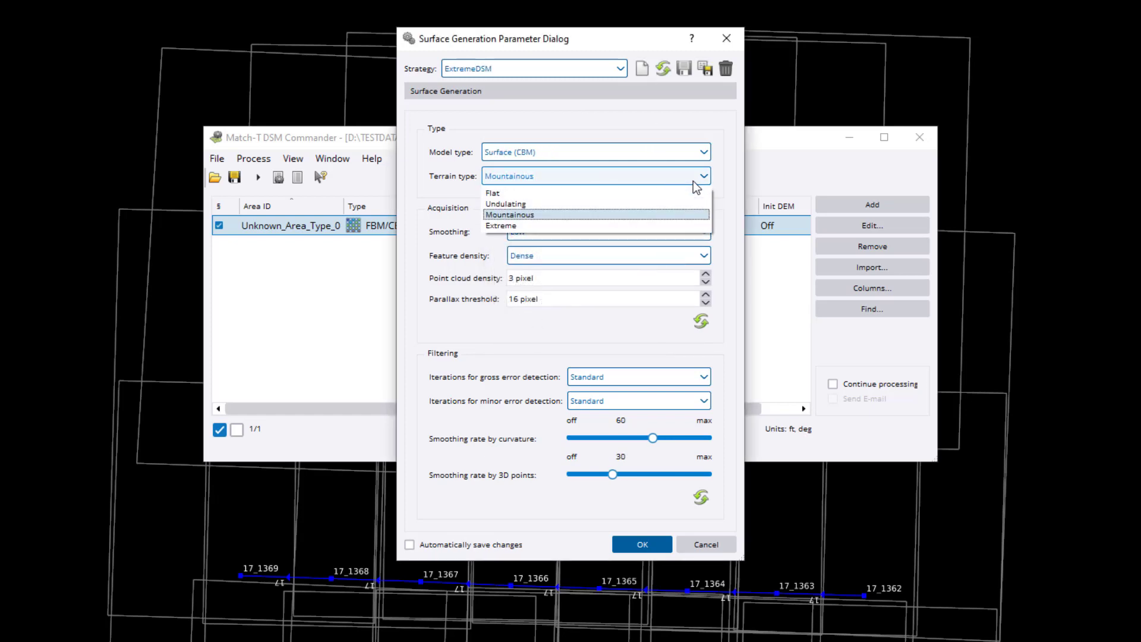
{"action": "left_click", "coordinate": [528, 226]}
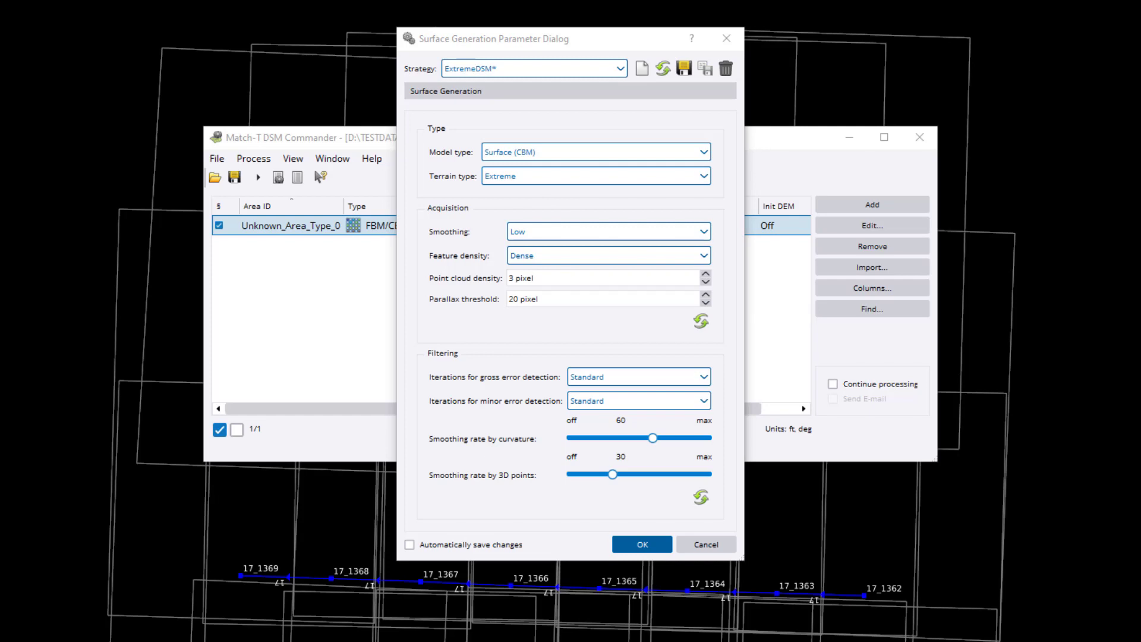
Switch to the DSM Generation.pptx presentation in PowerPoint and append ", Cell Size" to the Terrain Type text on the Influencers slide.
{"action": "left_click_drag", "start_coordinate": [0, 0], "coordinate": [541, 30]}
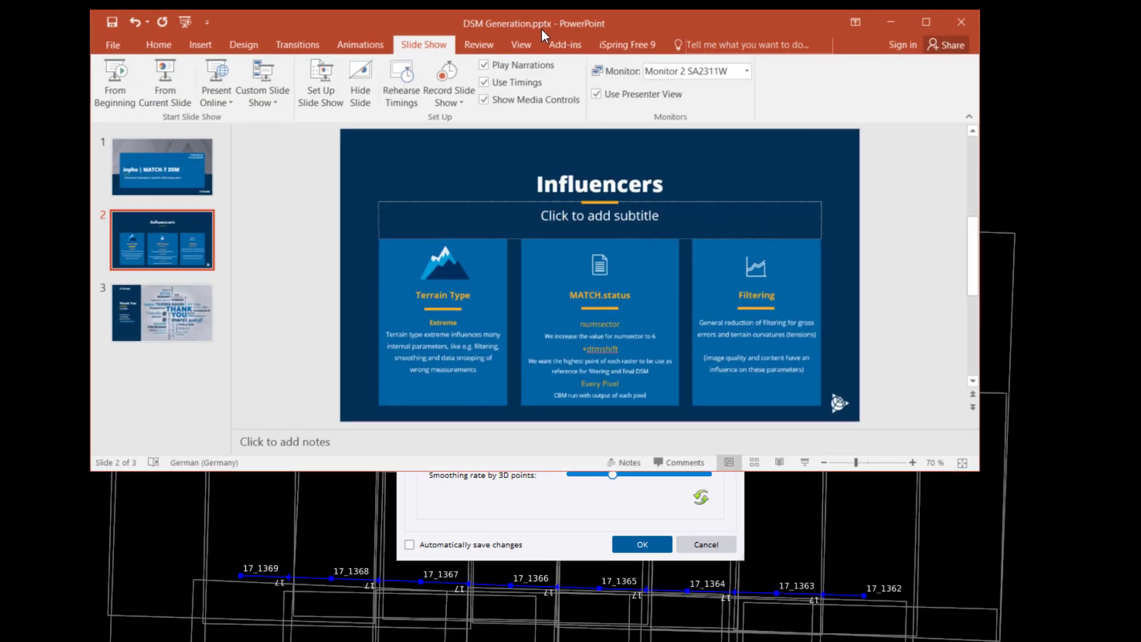
{"action": "left_click", "coordinate": [924, 23]}
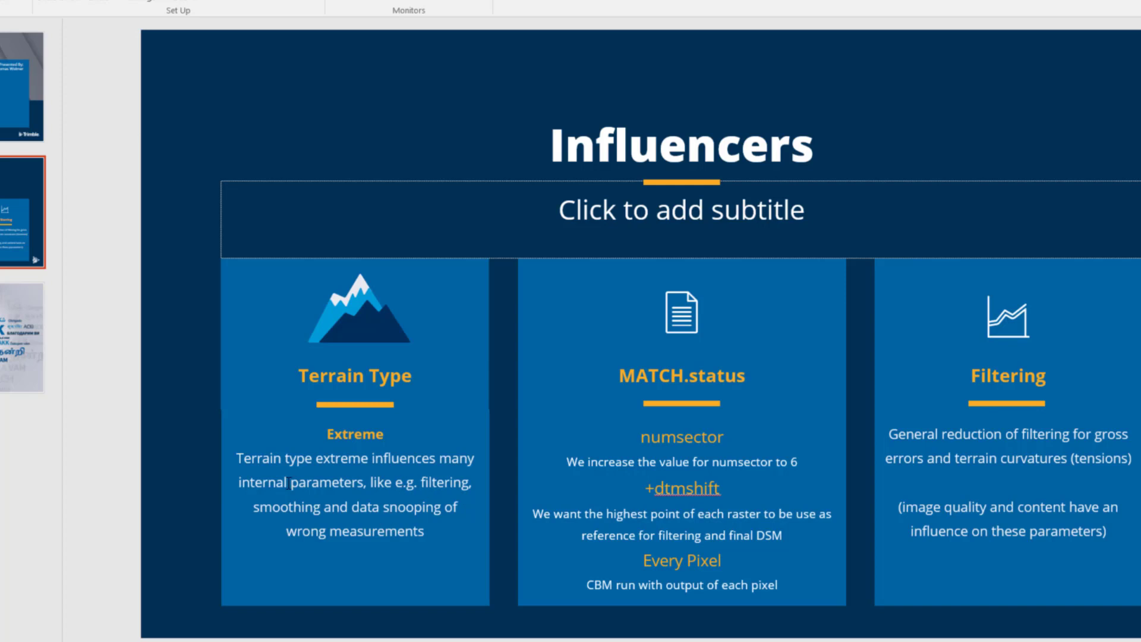
{"action": "left_click", "coordinate": [436, 532]}
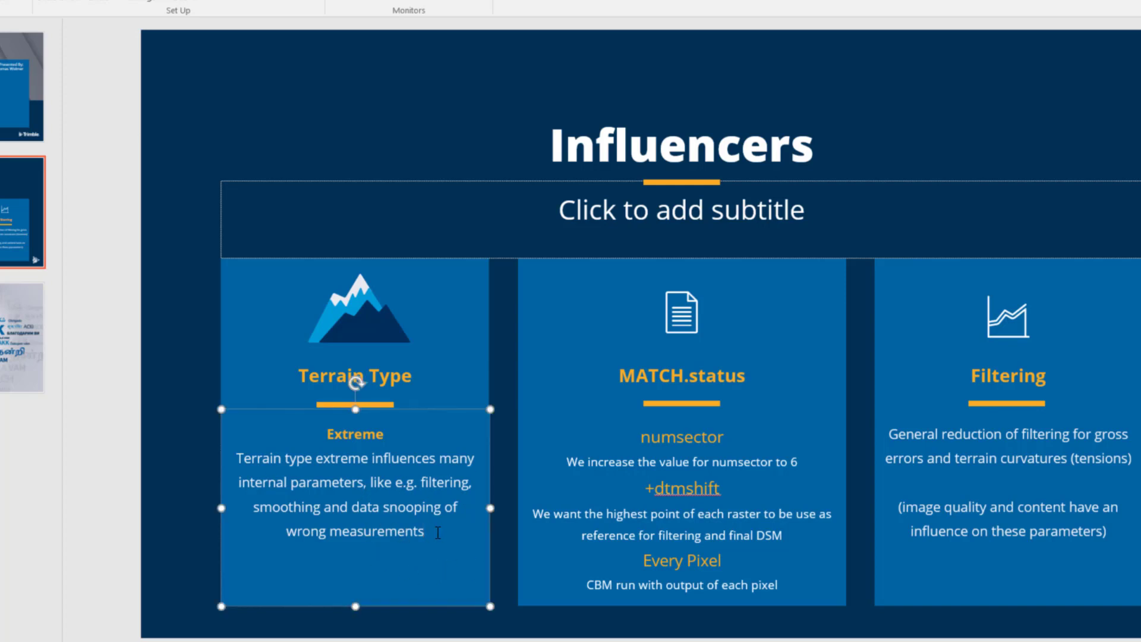
{"action": "type", "text": ", Cel"}
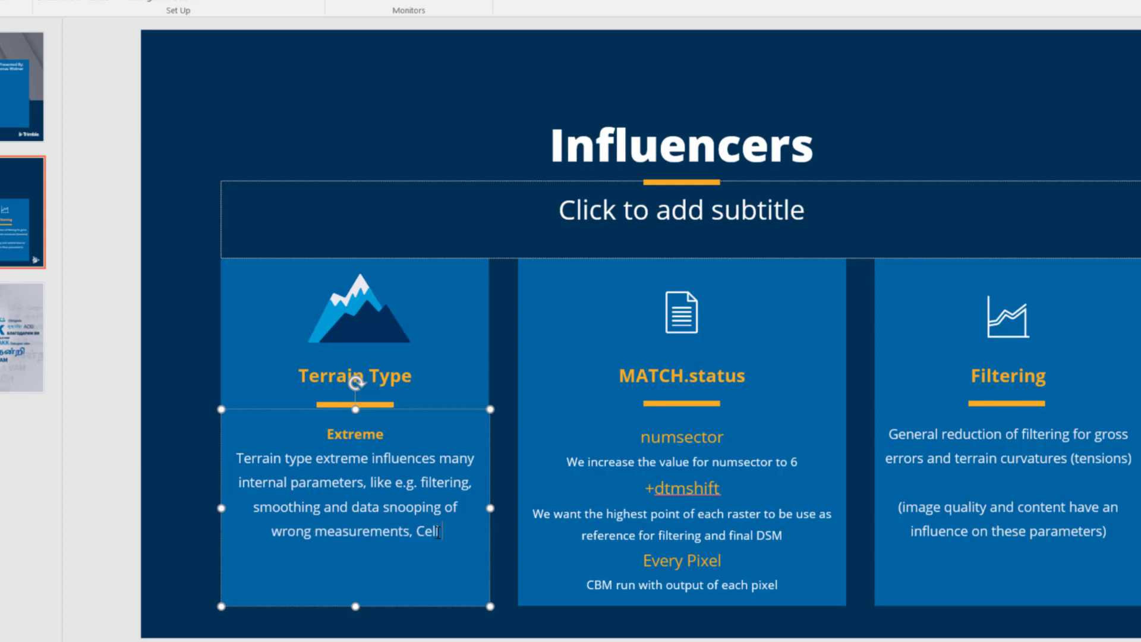
{"action": "type", "text": "l Size"}
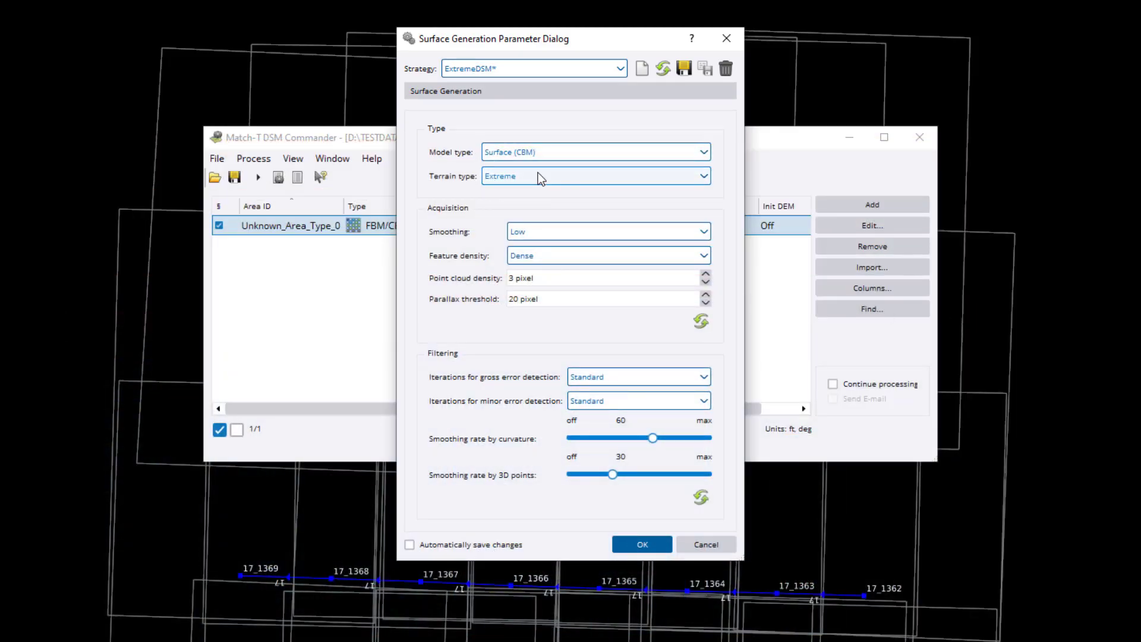
Return to the ExtremeDSM strategy, switch its terrain type to Flat to compare the acquisition parameters, and set it back to Extreme.
{"action": "left_click", "coordinate": [597, 177]}
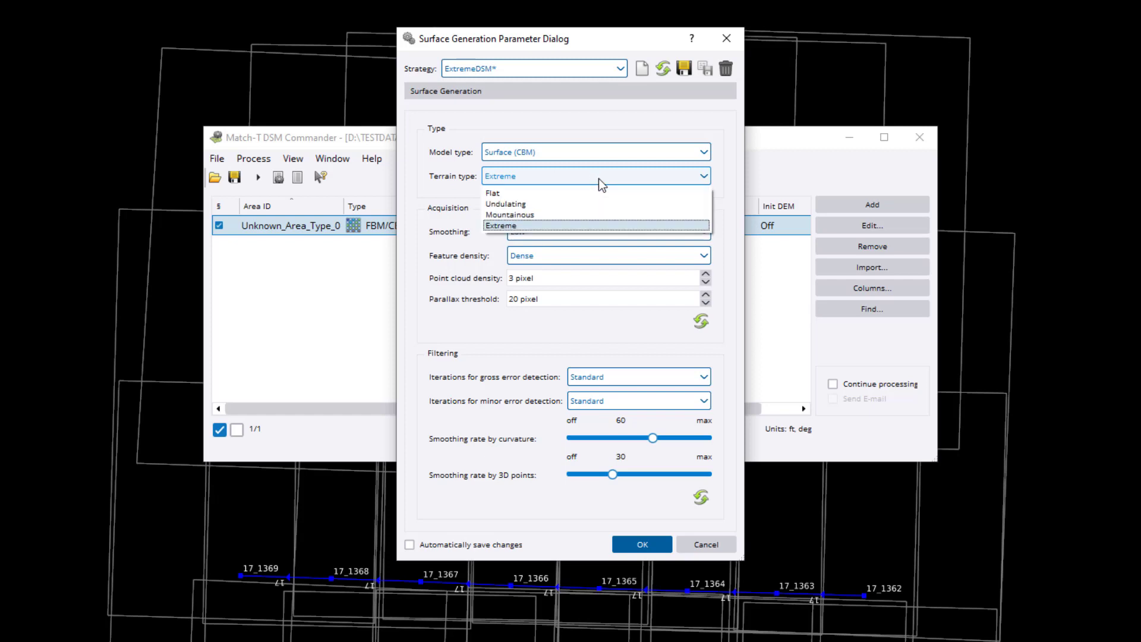
{"action": "left_click", "coordinate": [562, 187]}
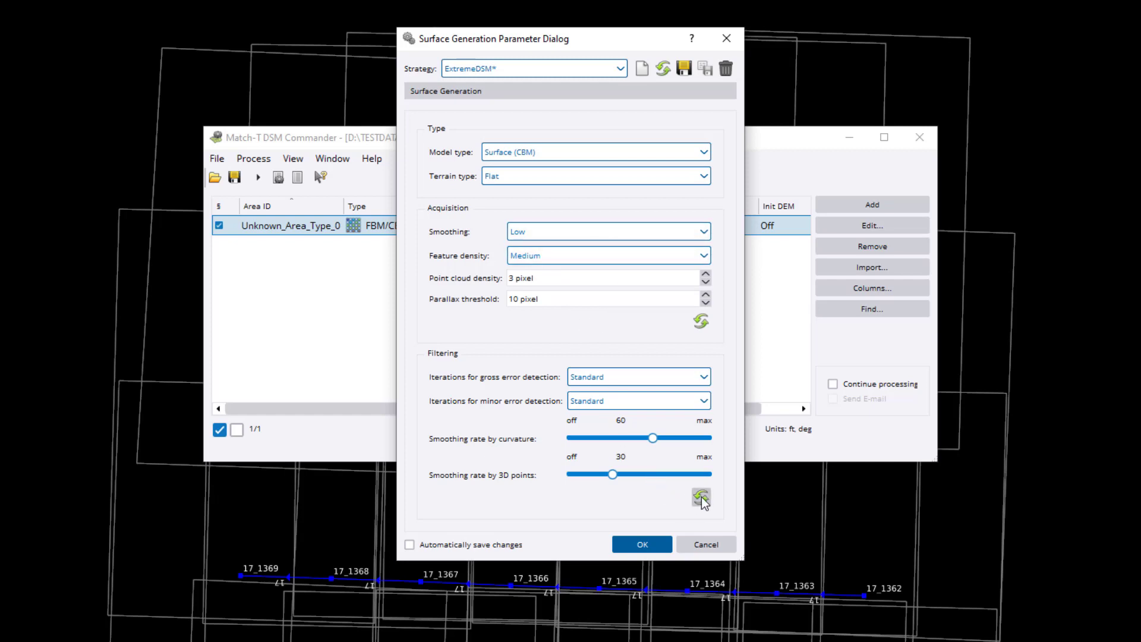
{"action": "left_click", "coordinate": [568, 180]}
{"action": "left_click", "coordinate": [523, 225]}
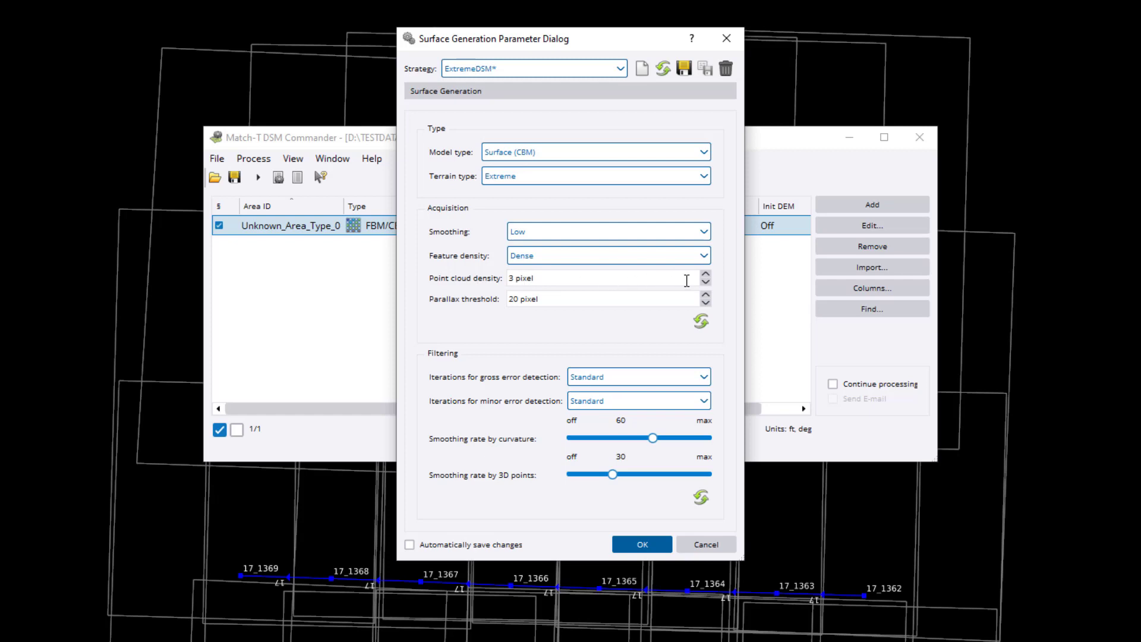
Lower the strategy's point cloud density and adjust its smoothing rates by curvature and by 3D points.
{"action": "left_click", "coordinate": [706, 282]}
{"action": "left_click", "coordinate": [613, 475]}
{"action": "left_click_drag", "start_coordinate": [605, 476], "coordinate": [604, 476]}
{"action": "left_click_drag", "start_coordinate": [644, 440], "coordinate": [642, 440]}
{"action": "left_click_drag", "start_coordinate": [603, 439], "coordinate": [595, 443]}
{"action": "left_click_drag", "start_coordinate": [598, 443], "coordinate": [621, 441]}
{"action": "left_click_drag", "start_coordinate": [657, 447], "coordinate": [656, 446]}
Save the ExtremeDSM strategy and accept resetting the area's minimum grid size to system defaults.
{"action": "left_click", "coordinate": [683, 68]}
{"action": "left_click", "coordinate": [652, 544]}
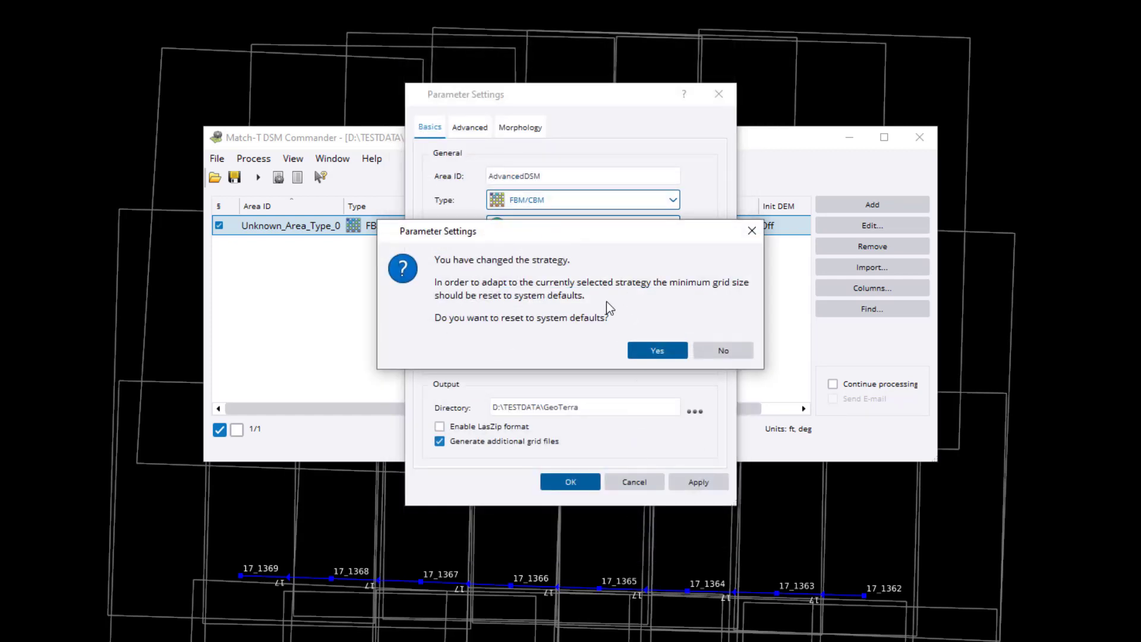
{"action": "left_click", "coordinate": [648, 353]}
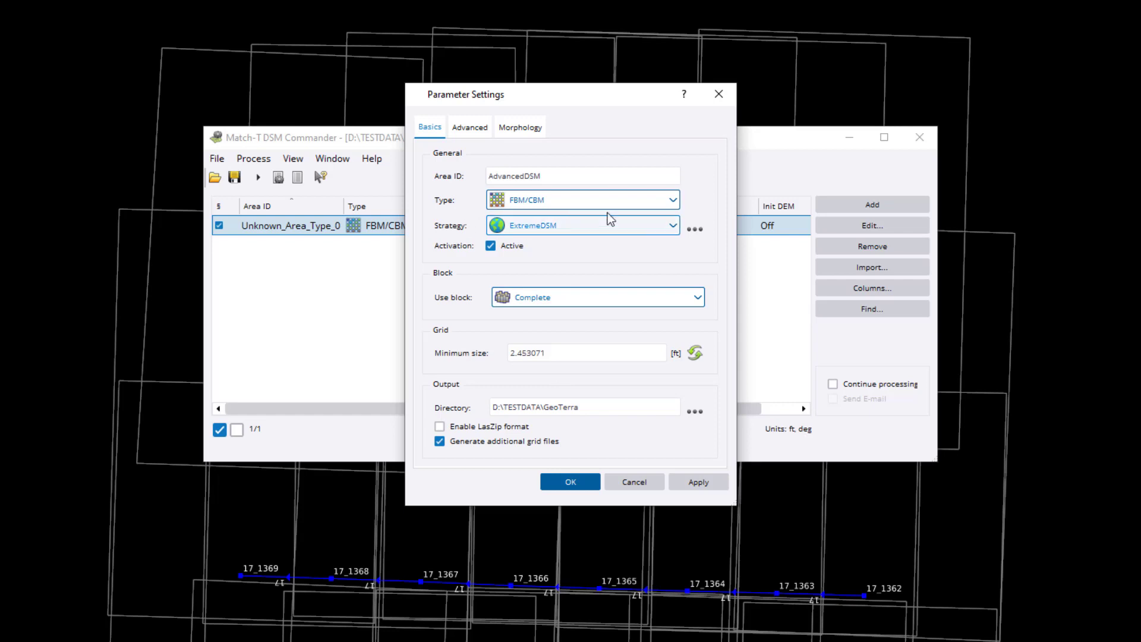
Keep the FBM/CBM type and turn off generation of additional grid files for the AdvancedDSM area.
{"action": "left_click", "coordinate": [672, 203]}
{"action": "left_click", "coordinate": [671, 199]}
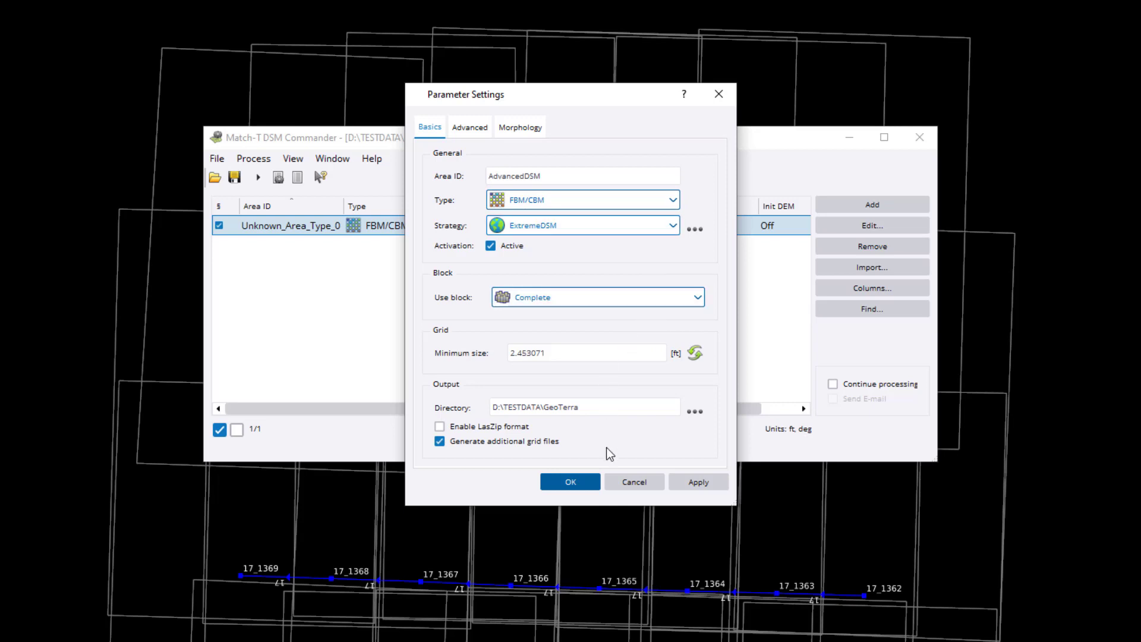
{"action": "left_click", "coordinate": [471, 444]}
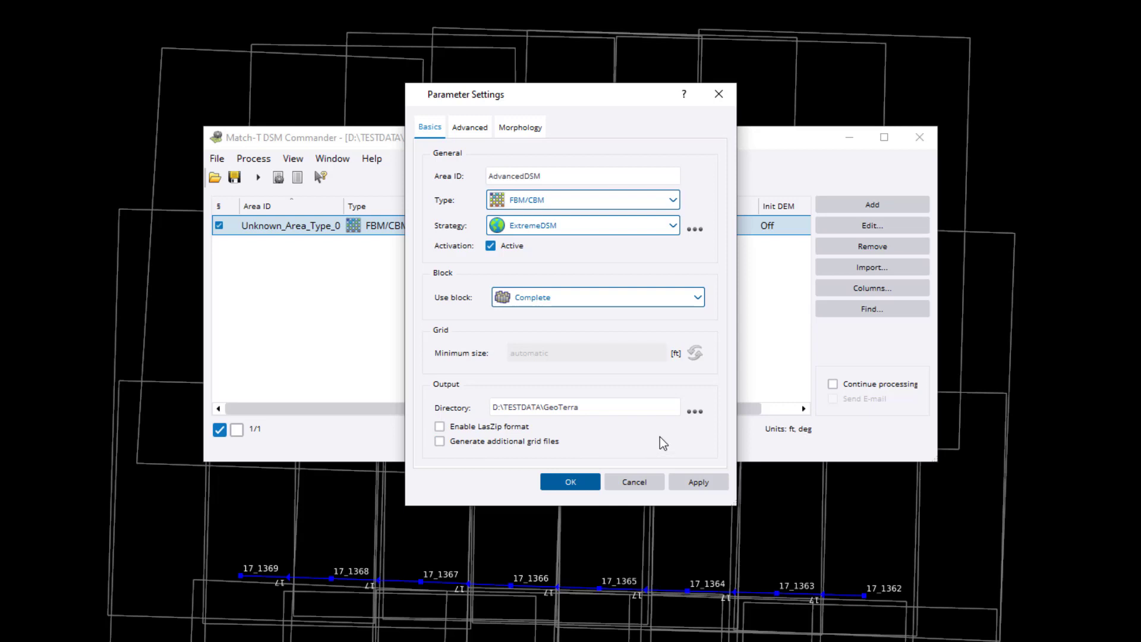
Create a folder named DSM Extreme inside GeoTerra and set it as the area's output directory.
{"action": "left_click", "coordinate": [696, 408]}
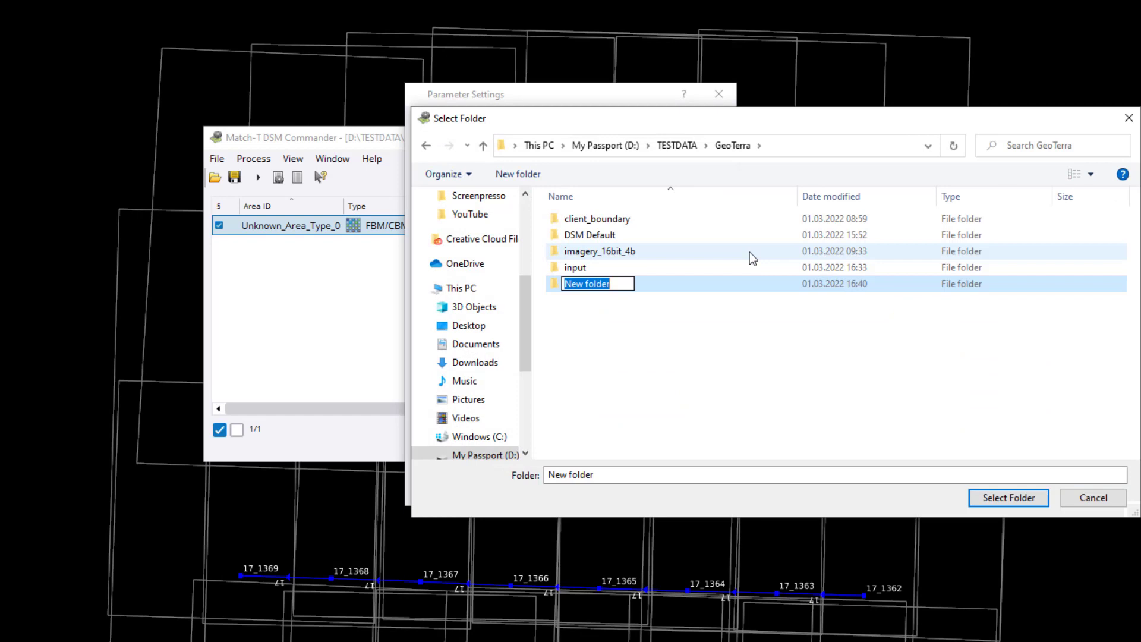
{"action": "type", "text": "DSM "}
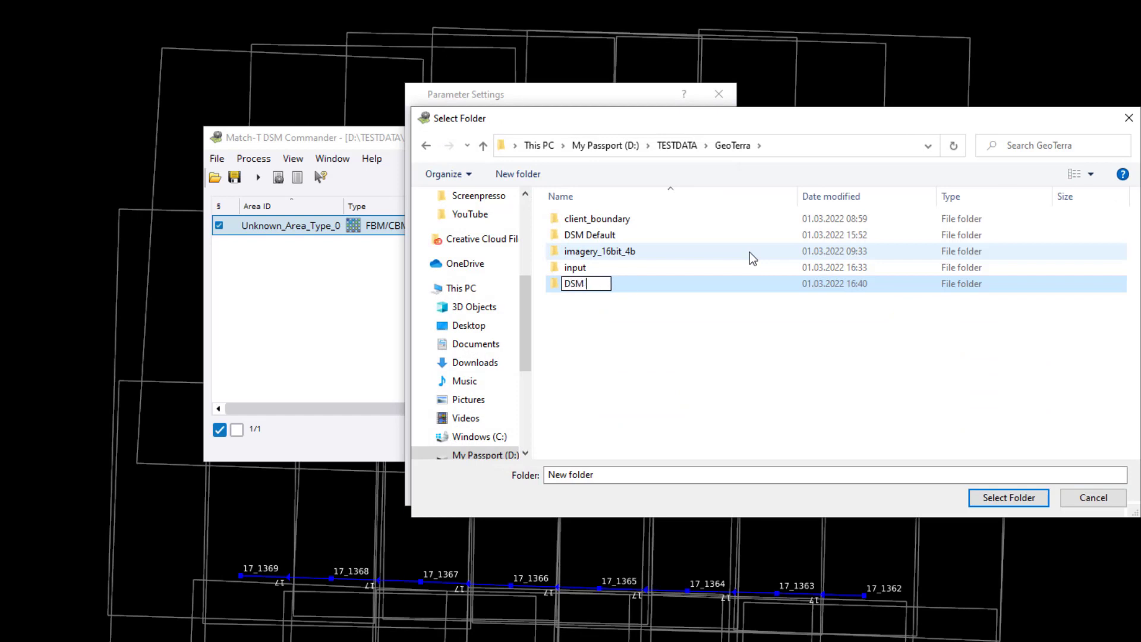
{"action": "type", "text": "Extreme"}
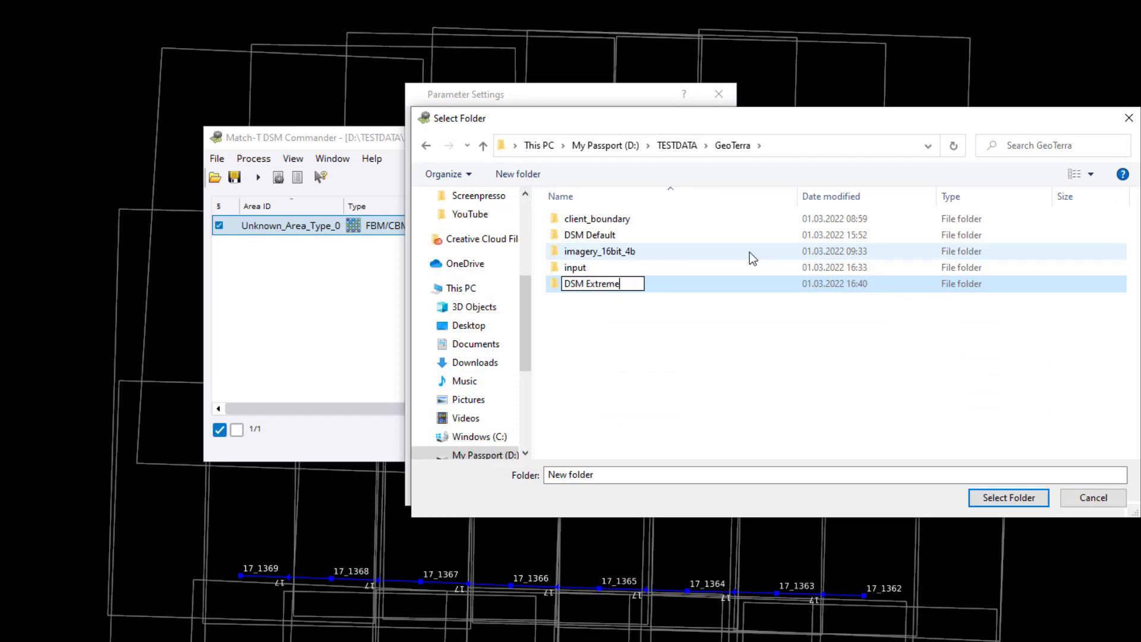
{"action": "key", "text": "Return"}
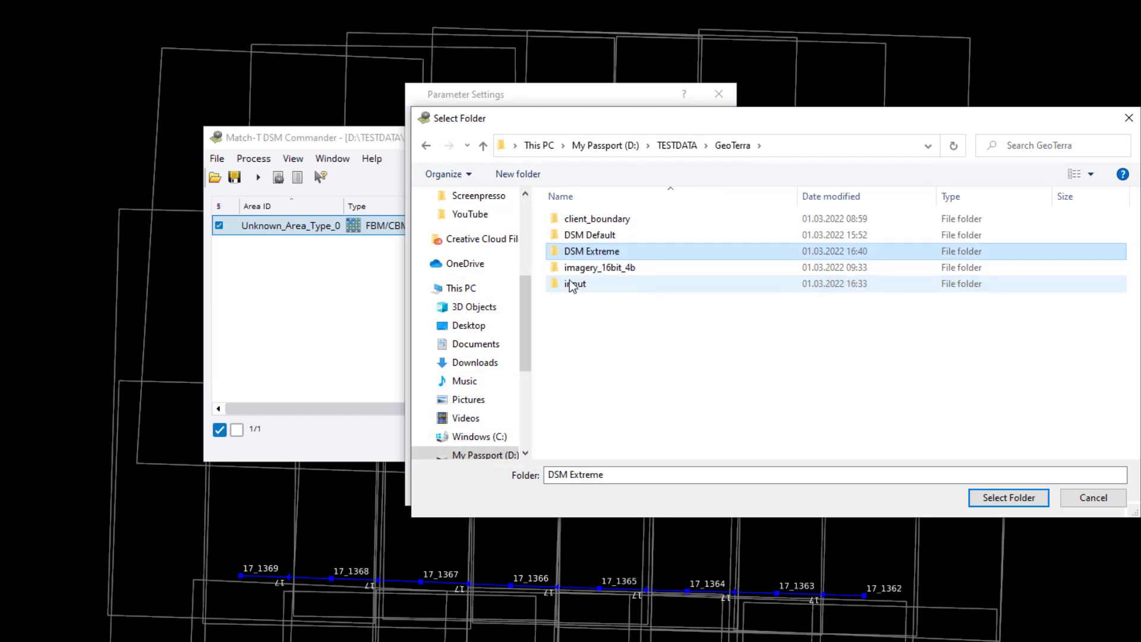
{"action": "left_click", "coordinate": [1030, 500]}
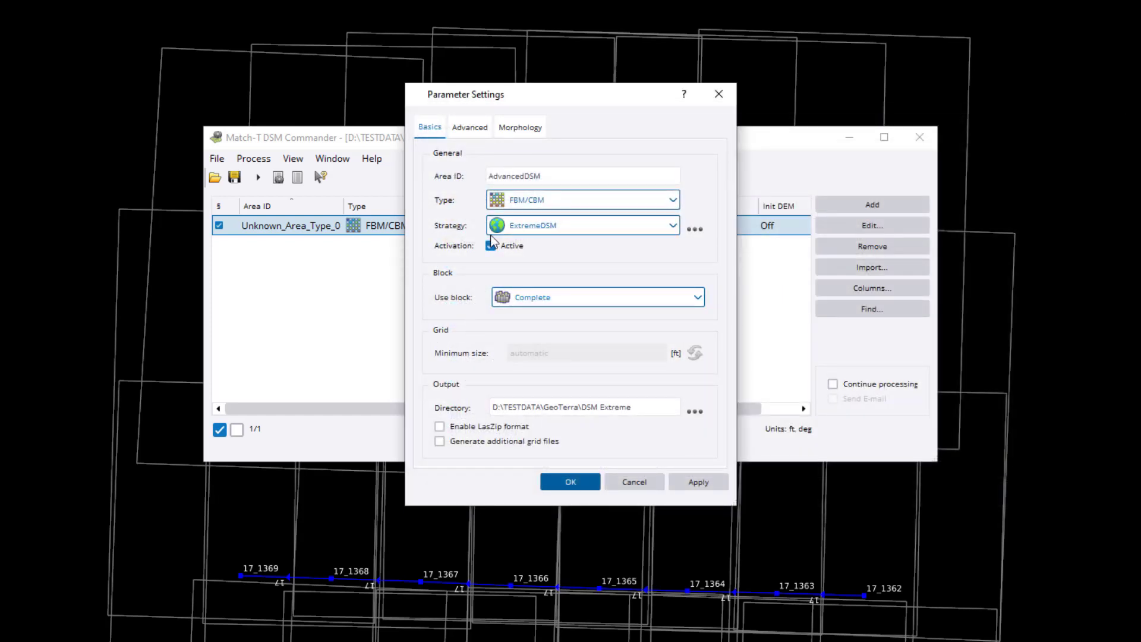
Check the advanced parameters, accept the AdvancedDSM area's parameter settings, and save the project.
{"action": "left_click", "coordinate": [470, 127]}
{"action": "left_click", "coordinate": [430, 126]}
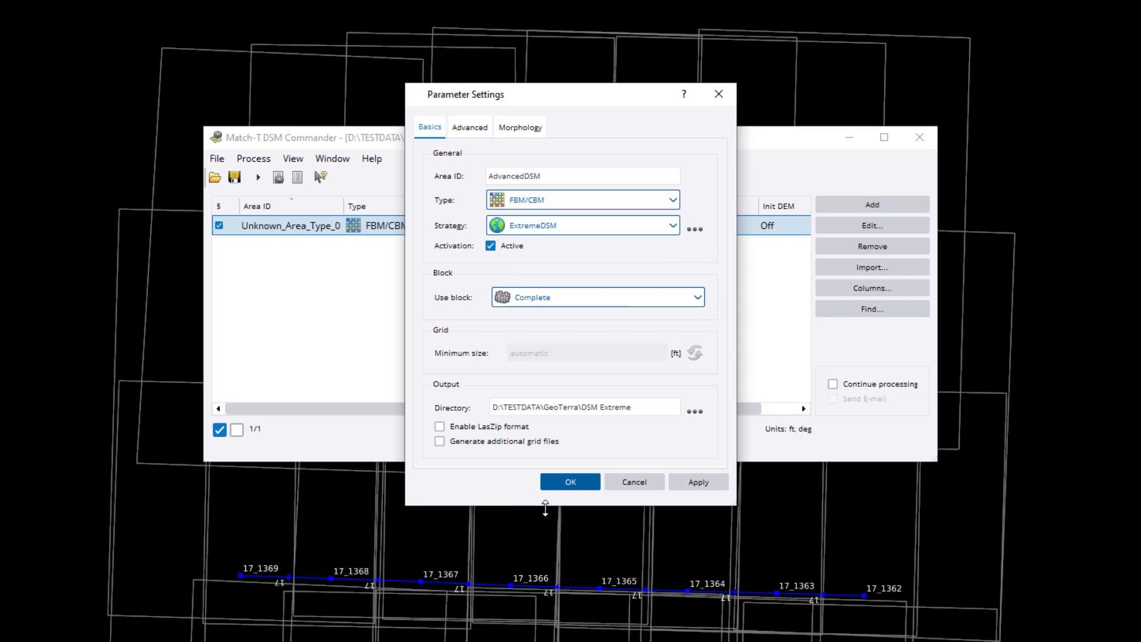
{"action": "left_click", "coordinate": [571, 481]}
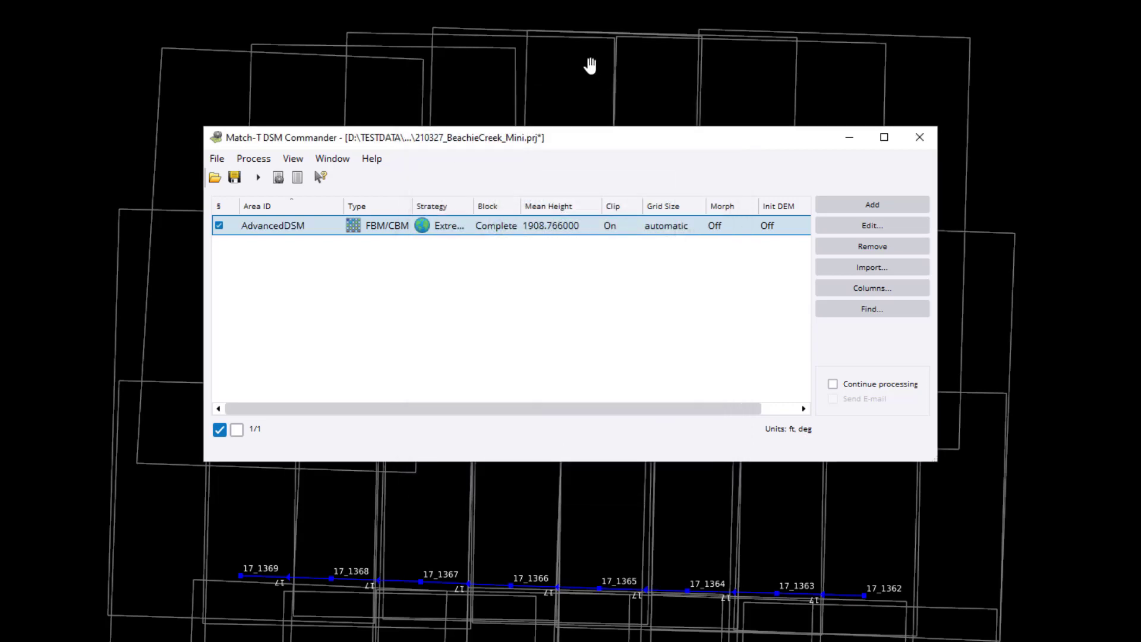
{"action": "left_click", "coordinate": [234, 177]}
Delete the Batch processing section with the -pcdensity 1 option from MATCH.status, then save and close the file.
{"action": "left_click", "coordinate": [278, 177]}
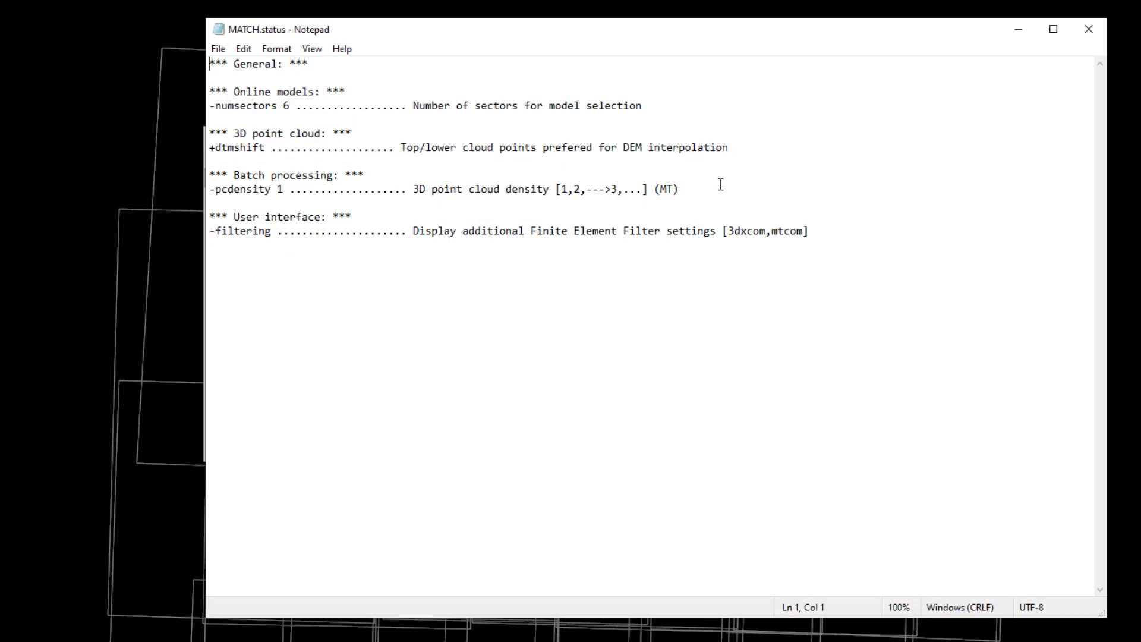
{"action": "left_click_drag", "start_coordinate": [735, 187], "coordinate": [201, 163]}
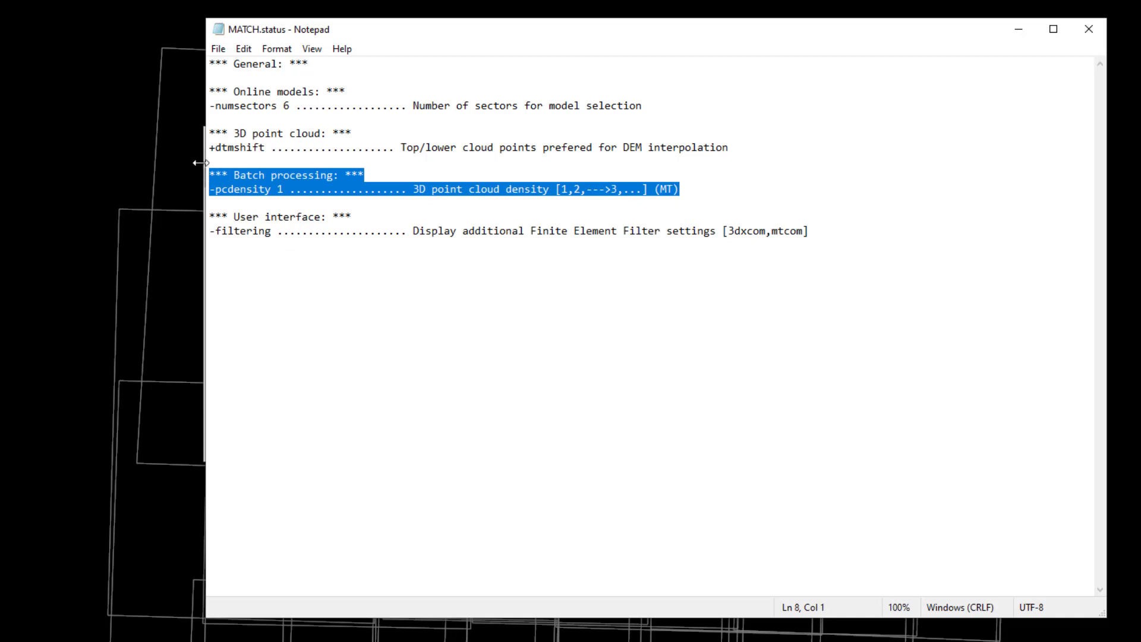
{"action": "key", "text": "Delete"}
{"action": "key", "text": "BackSpace"}
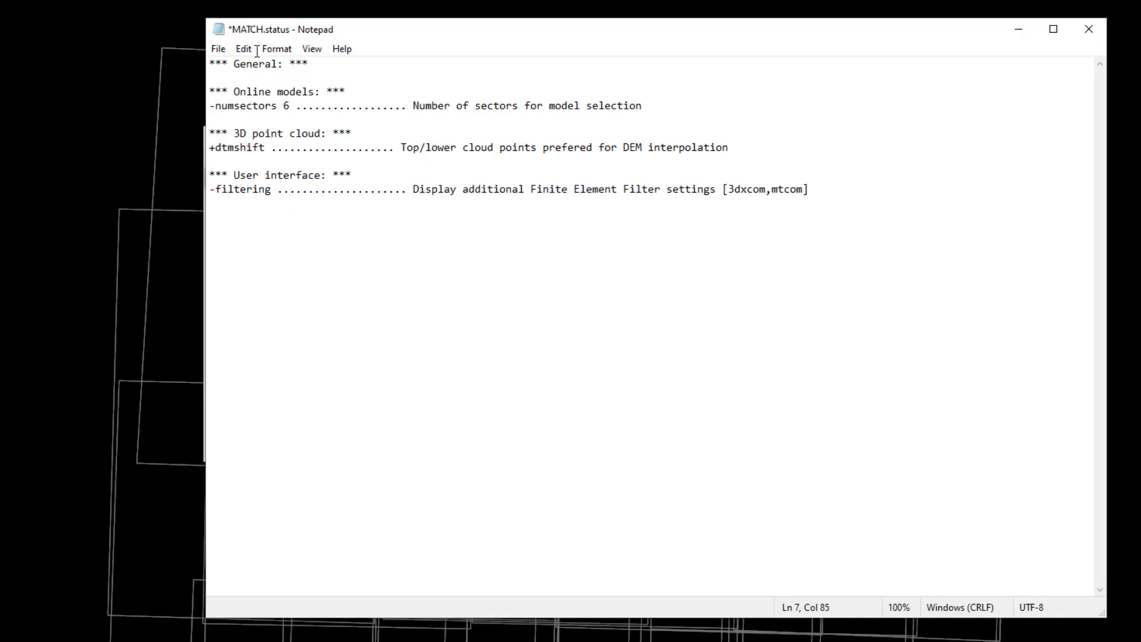
{"action": "left_click", "coordinate": [218, 49]}
{"action": "left_click", "coordinate": [237, 117]}
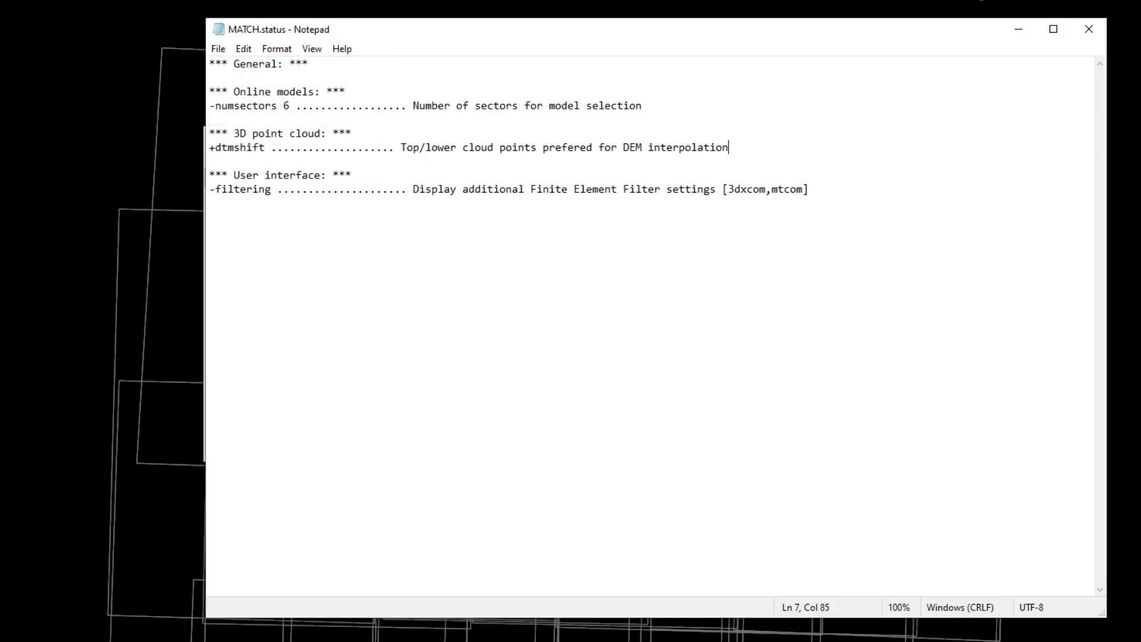
{"action": "left_click", "coordinate": [1088, 28]}
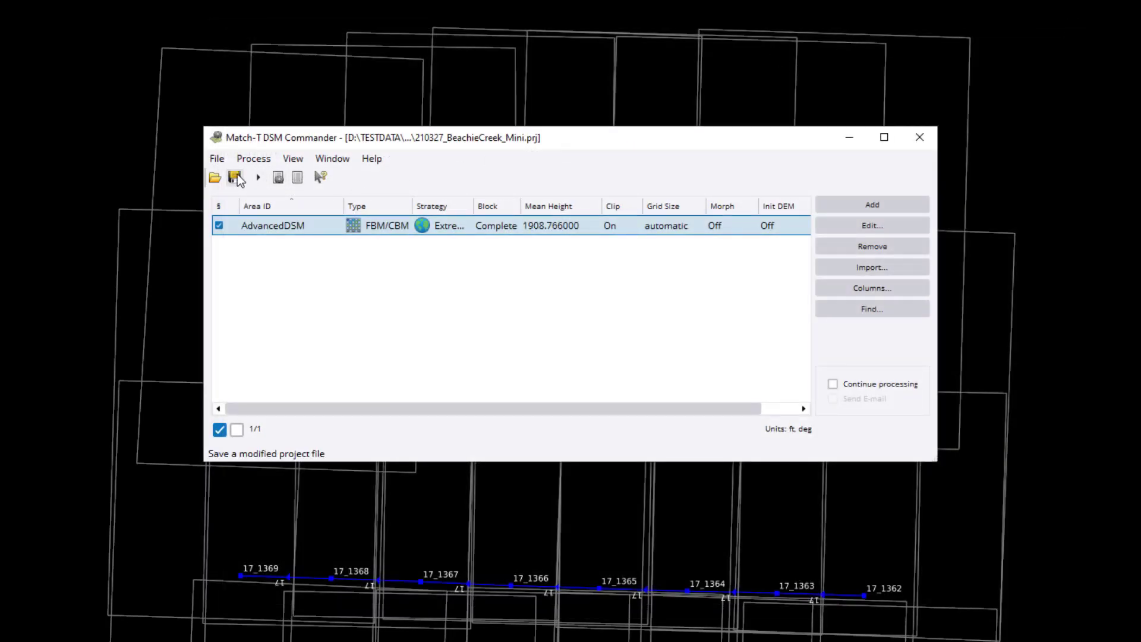
Start DSM processing for the AdvancedDSM area and enlarge the processing window to read its log.
{"action": "left_click", "coordinate": [259, 176]}
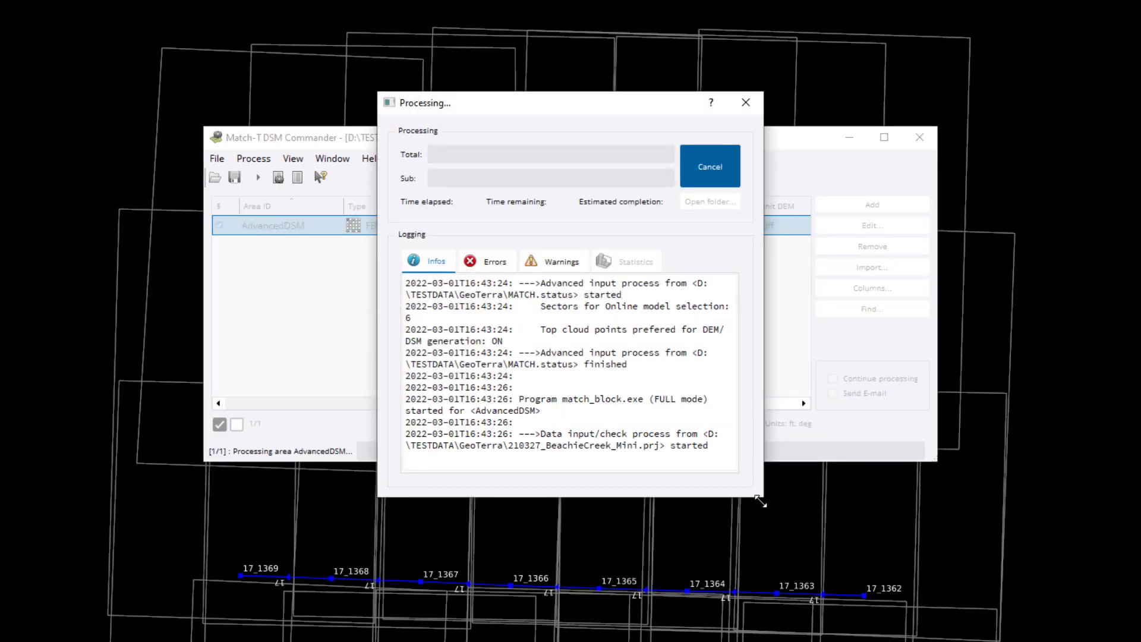
{"action": "left_click_drag", "start_coordinate": [759, 501], "coordinate": [1139, 577]}
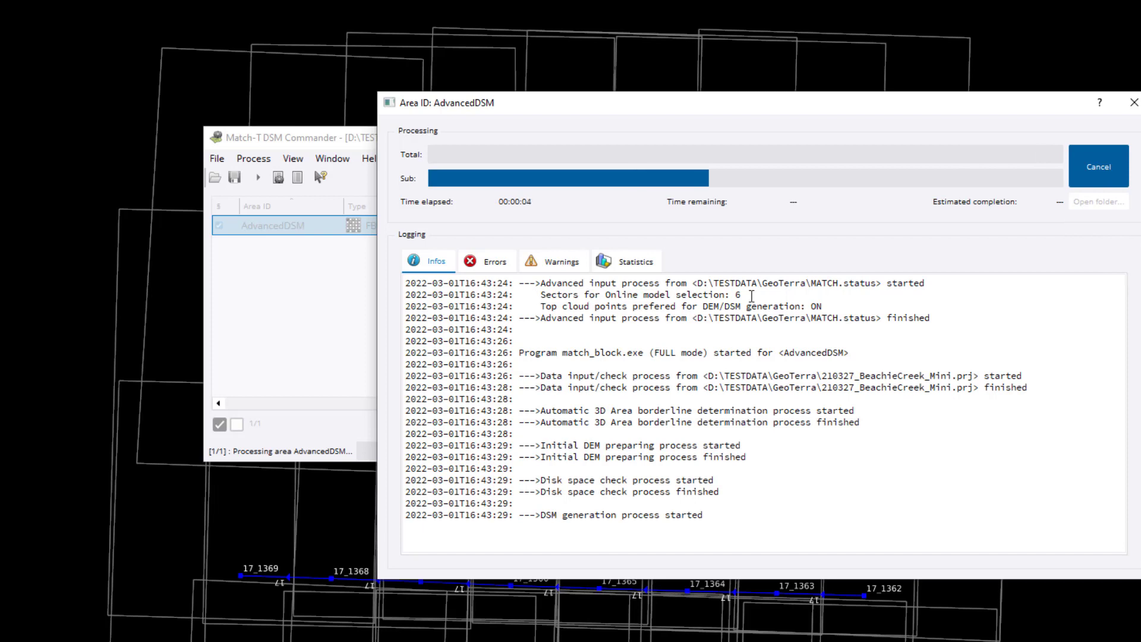